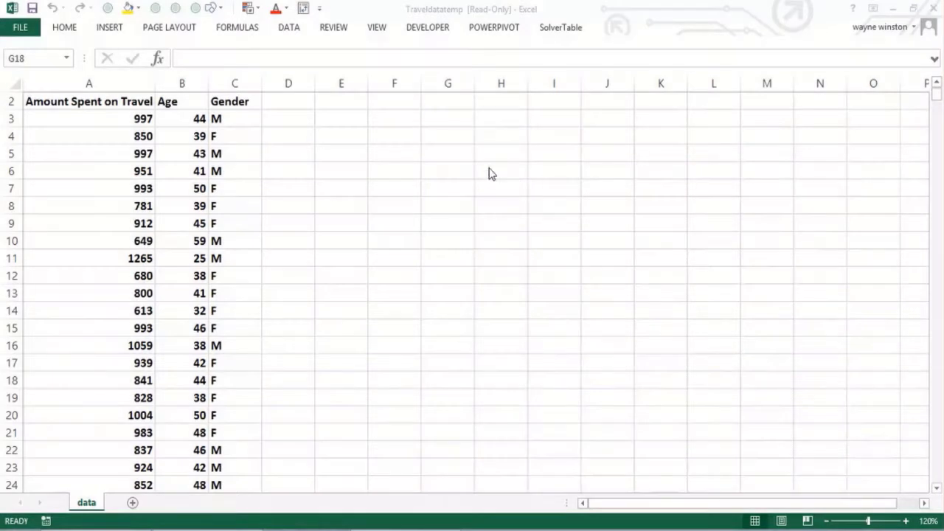
Step: Enter the workbook's file name with its .xlsx extension as a note in cell G5
click(431, 151)
text(T)
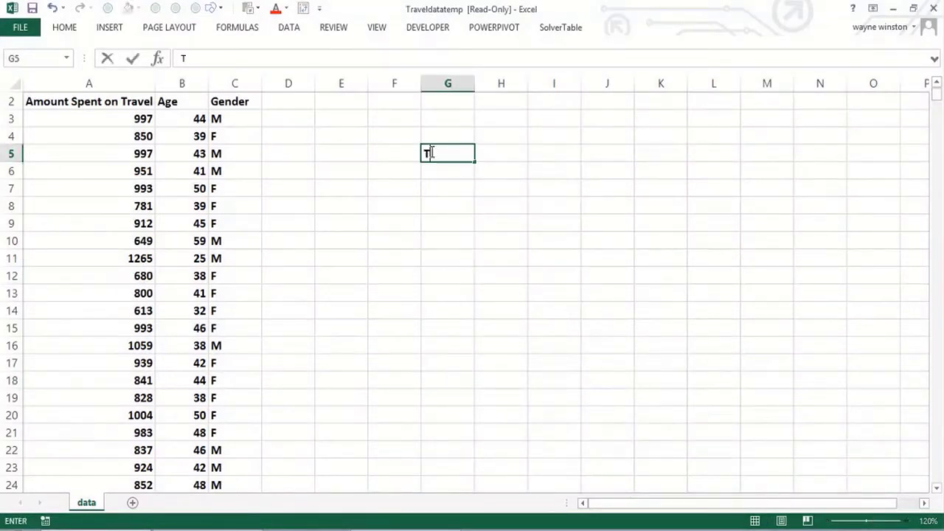
text(ravekdayt)
key(BackSpace)
key(BackSpace)
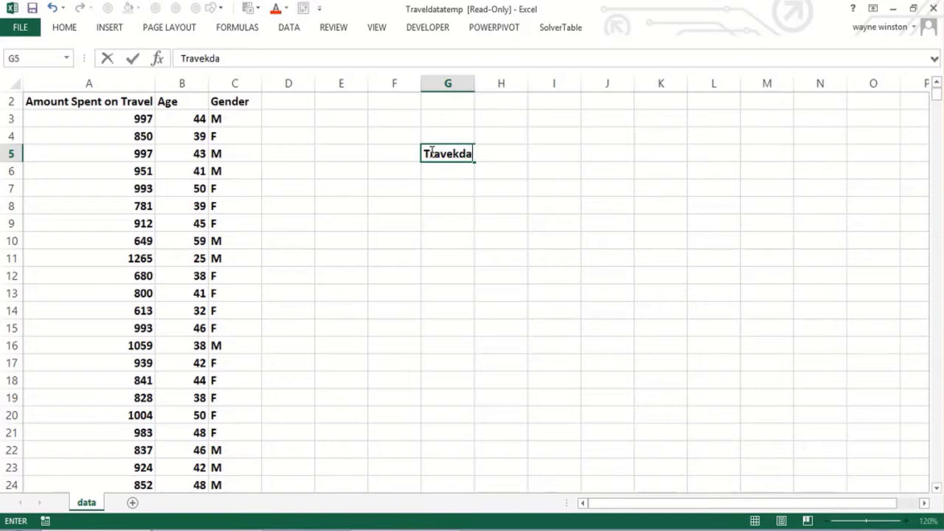
text(tattem)
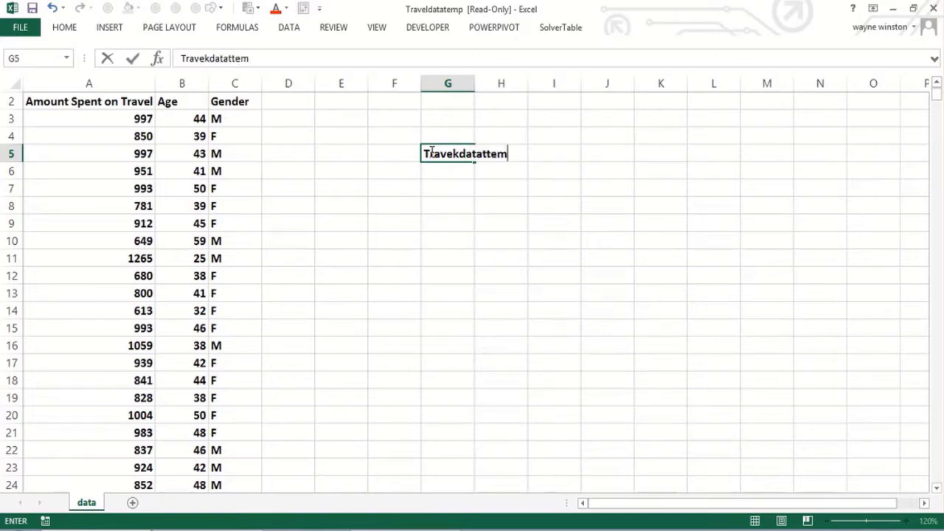
text(p..xlsx)
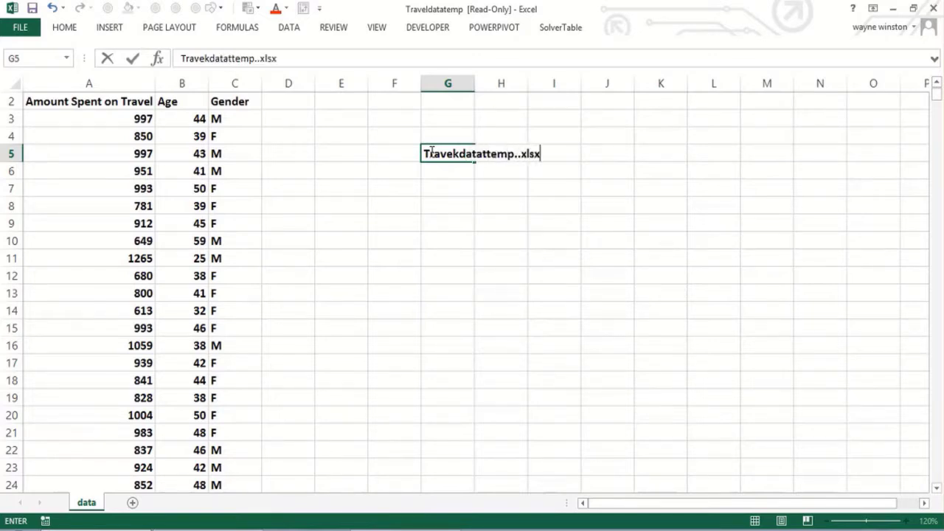
key(Return)
Step: Correct the spelling of the file name in cell G5 to Traveldatatemp..xlsx
click(430, 152)
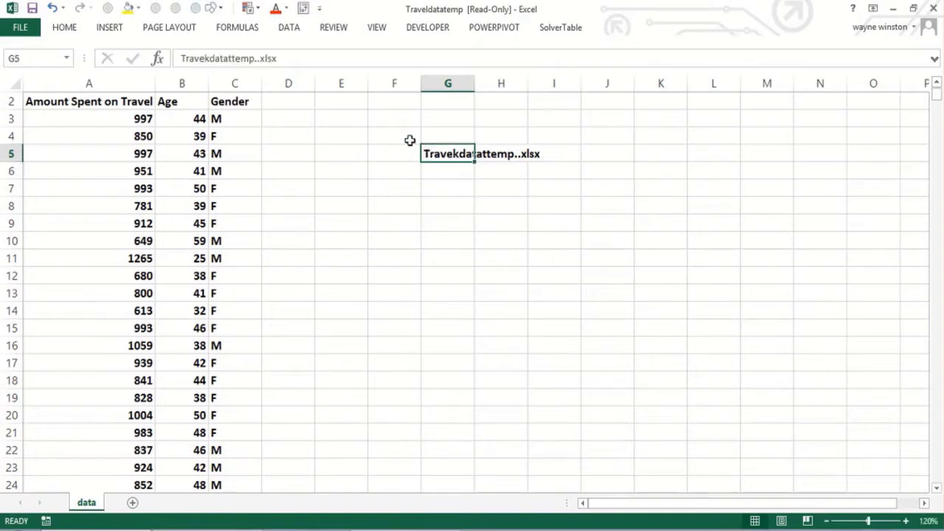
drag(205, 59, 211, 58)
text(l)
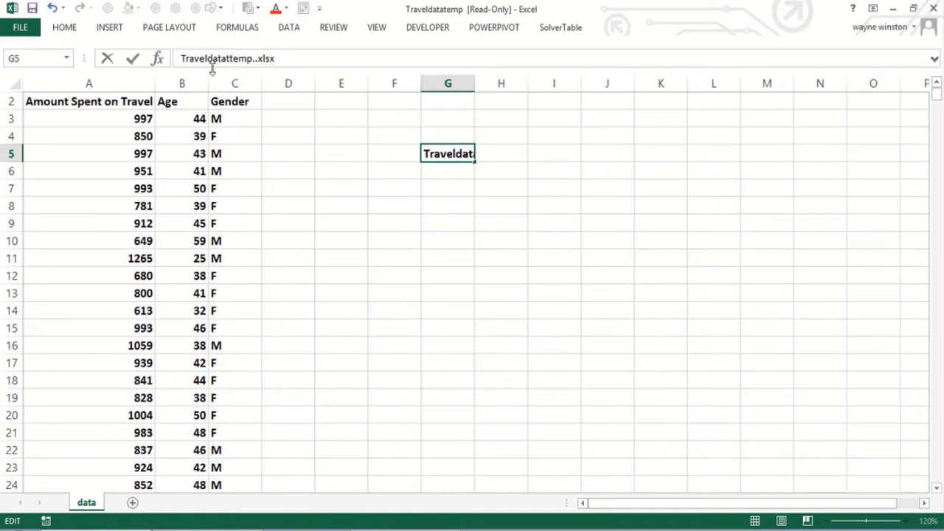
key(Return)
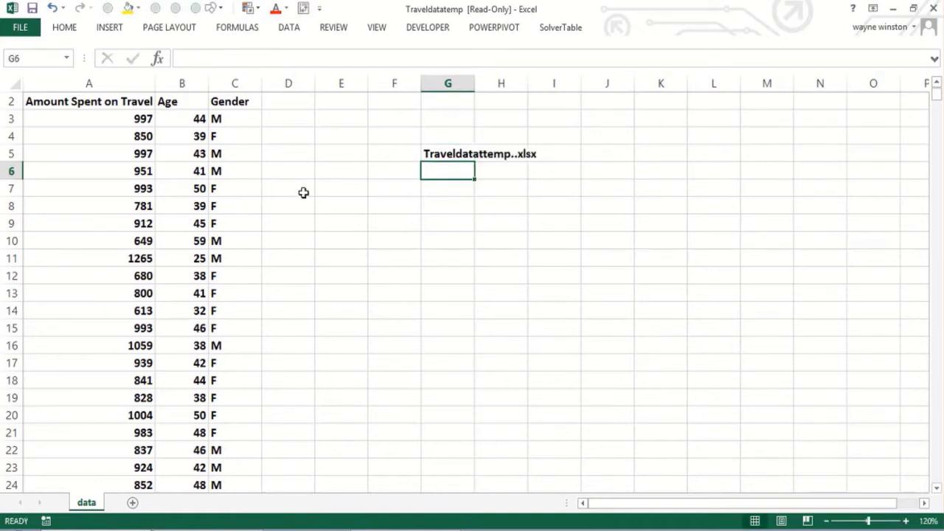
click(457, 151)
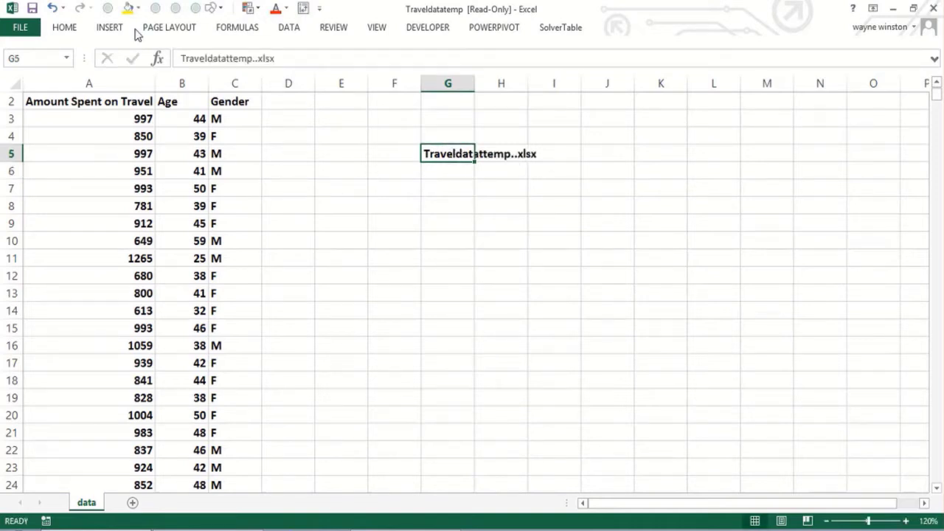
click(227, 59)
key(BackSpace)
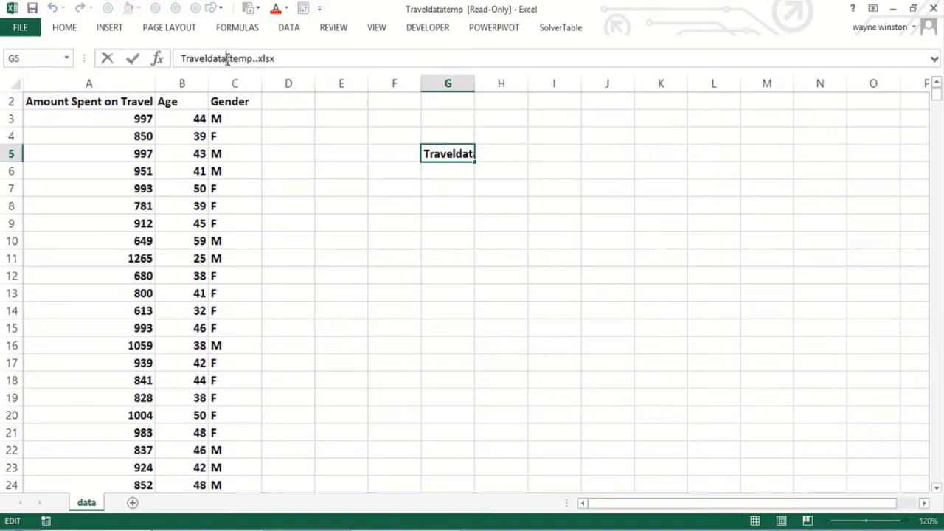
key(Return)
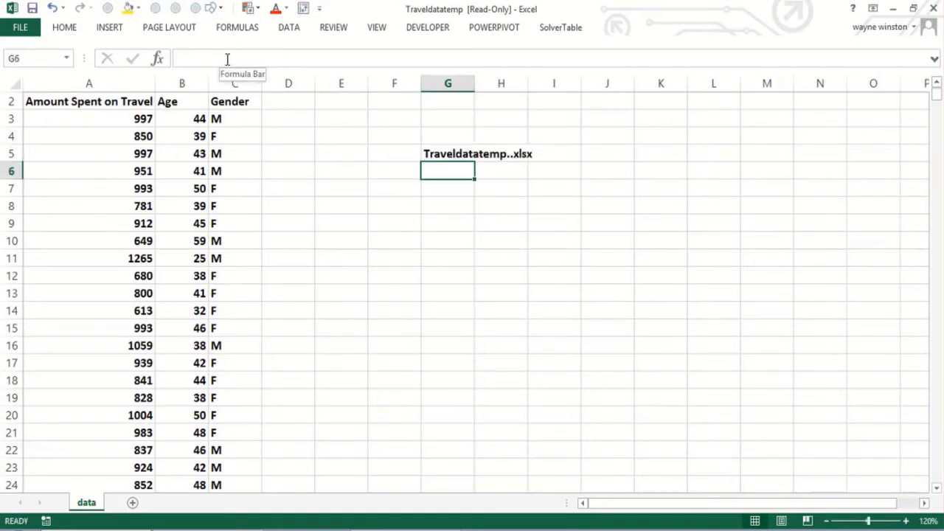
Step: Enter the topic "Grouping PivotCharts" in cell G6, directly below the file name
text(Grou[p)
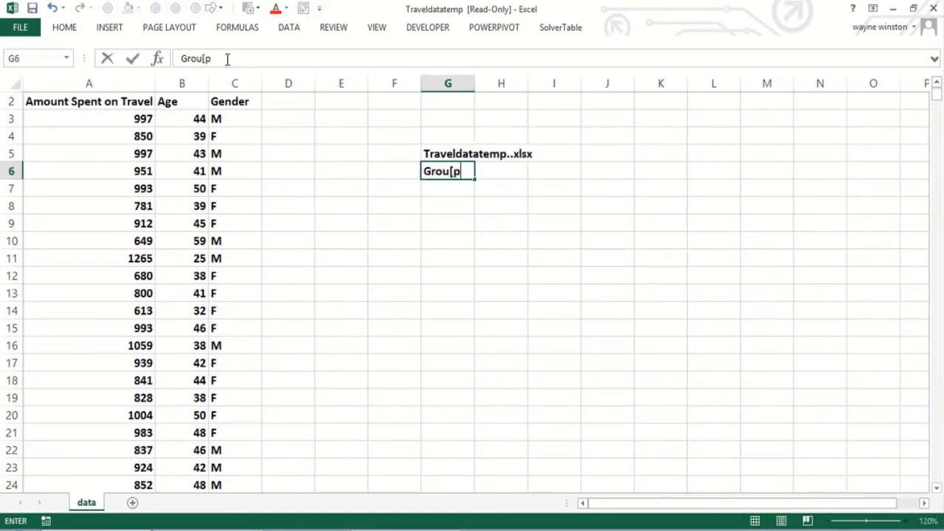
text(i)
key(BackSpace)
key(BackSpace)
key(BackSpace)
text(ping)
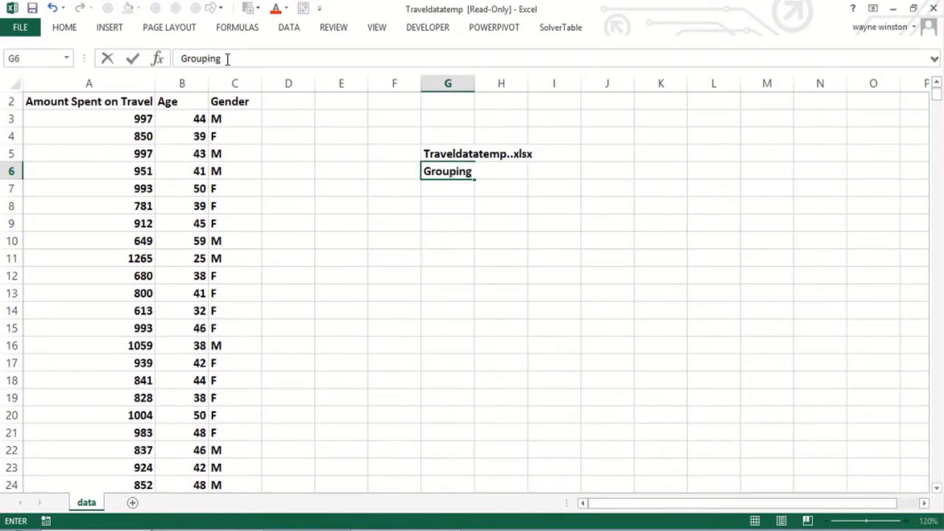
text( PivotCHare)
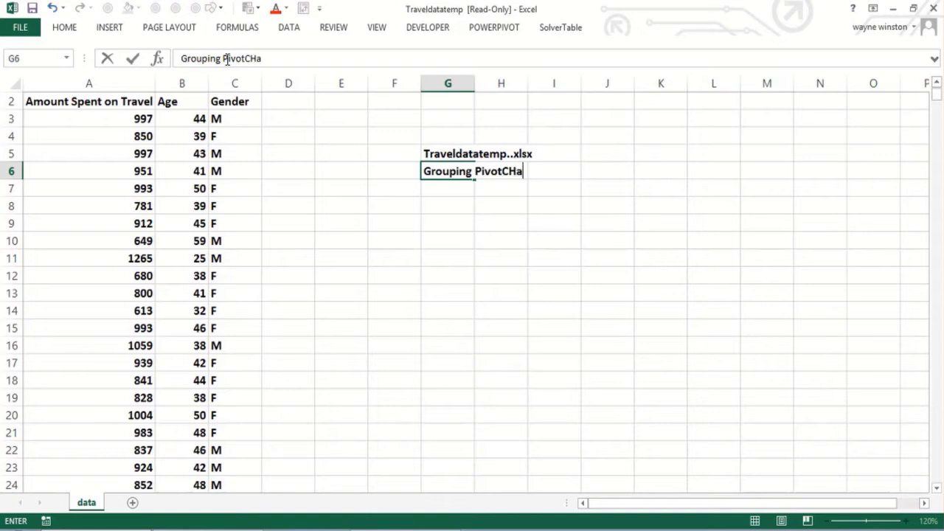
key(BackSpace)
key(BackSpace)
key(BackSpace)
key(BackSpace)
text(harts)
key(Return)
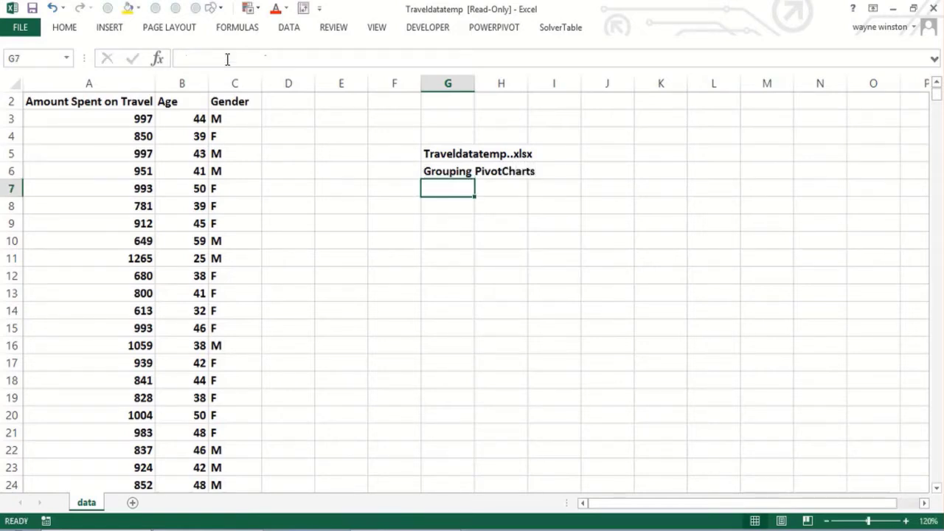
click(89, 153)
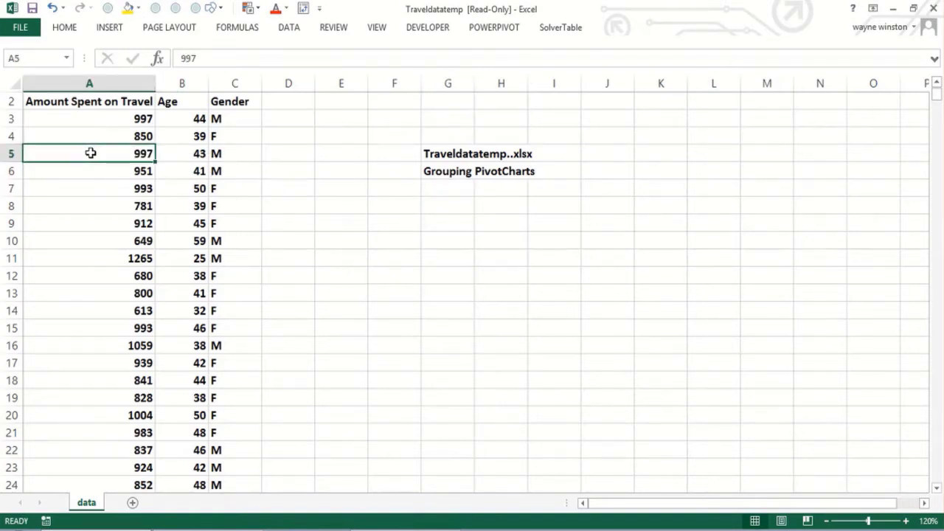
click(253, 123)
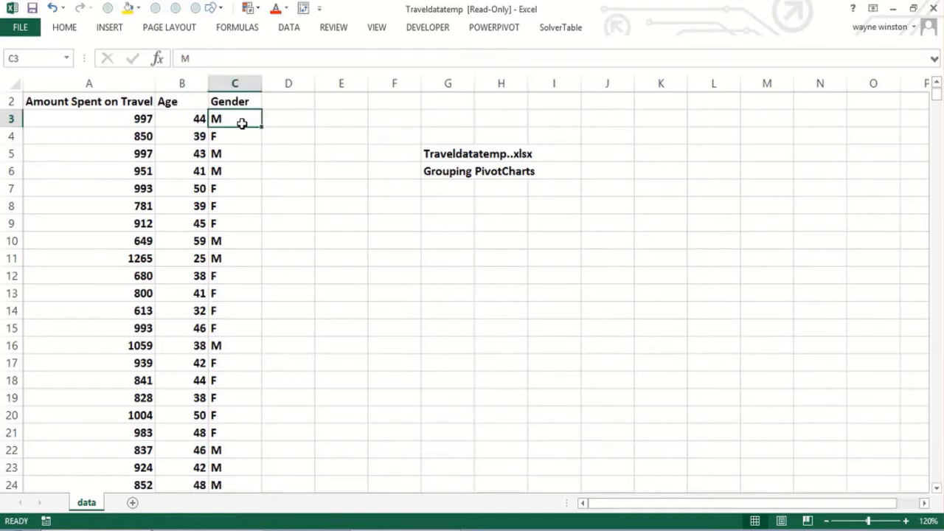
click(177, 123)
click(96, 124)
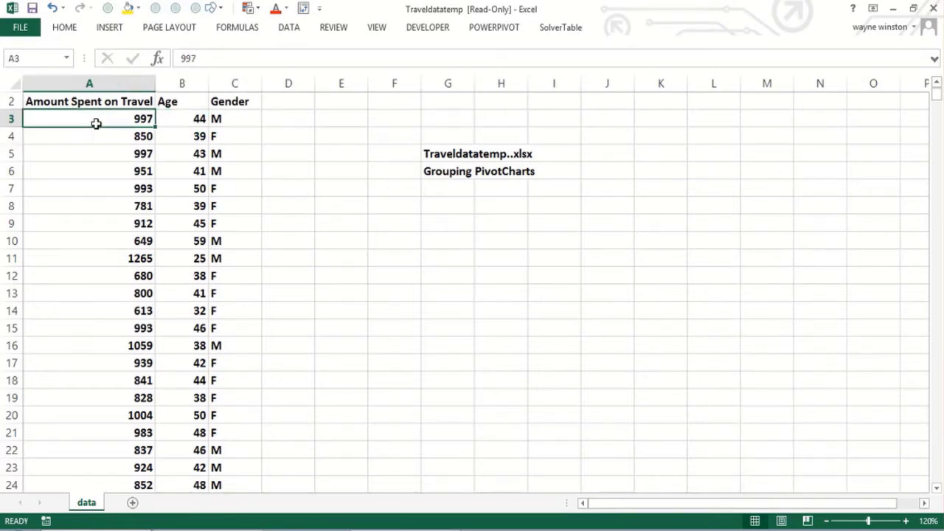
Step: Enter the question "Who spends a lot on travel?" in cell F8
click(389, 205)
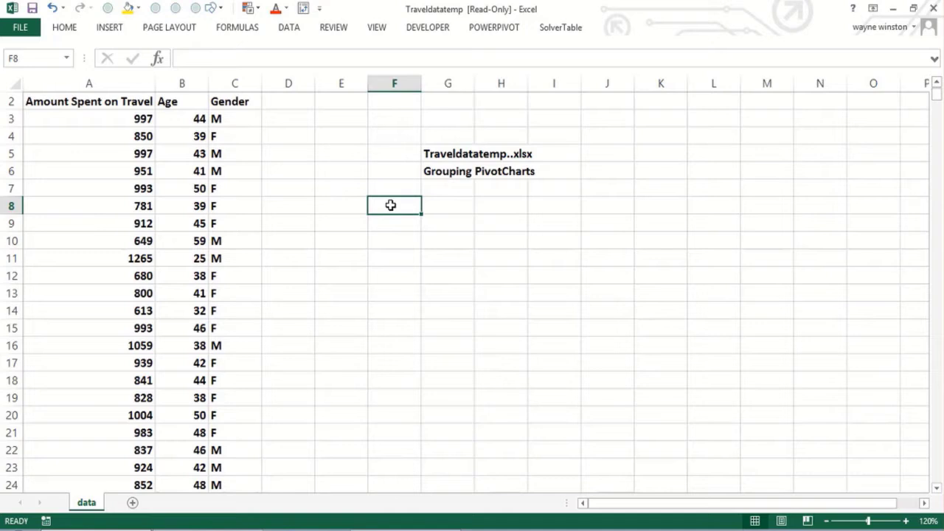
text(Who s)
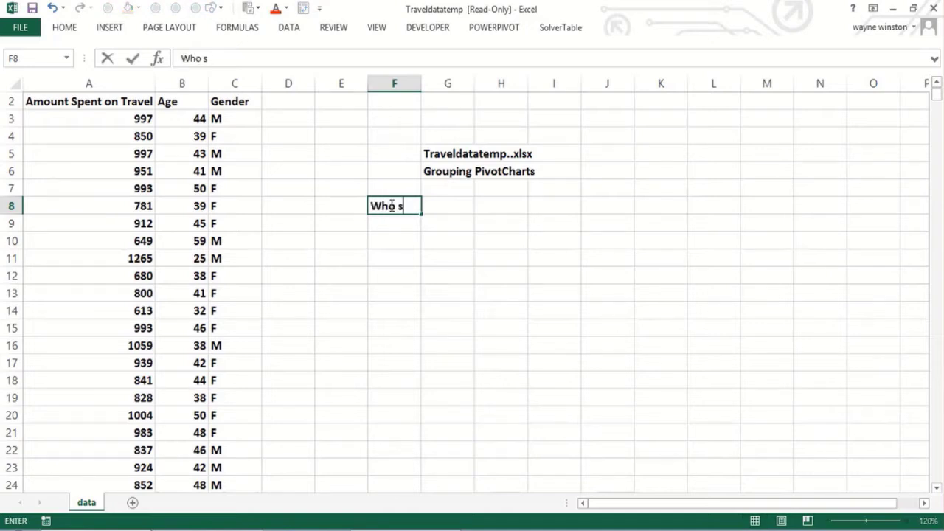
text(ee)
key(BackSpace)
text(pend)
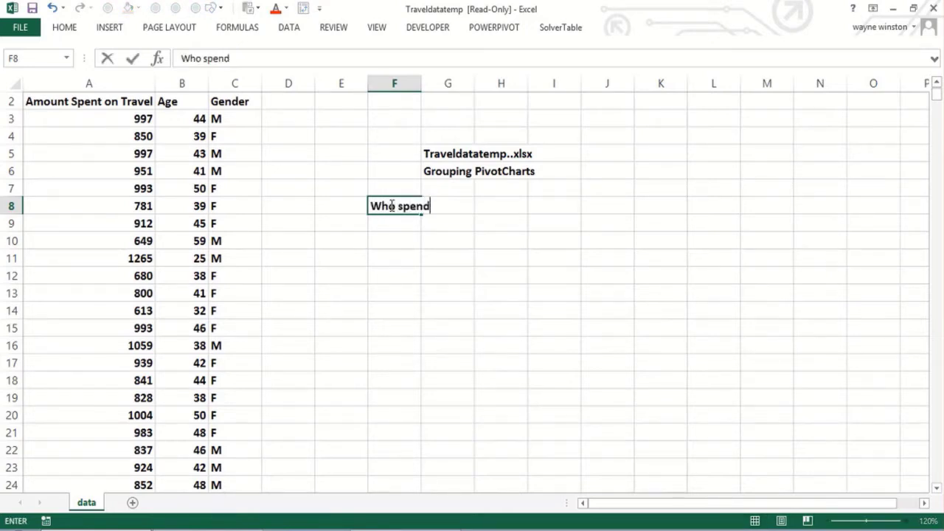
text(s  a lot)
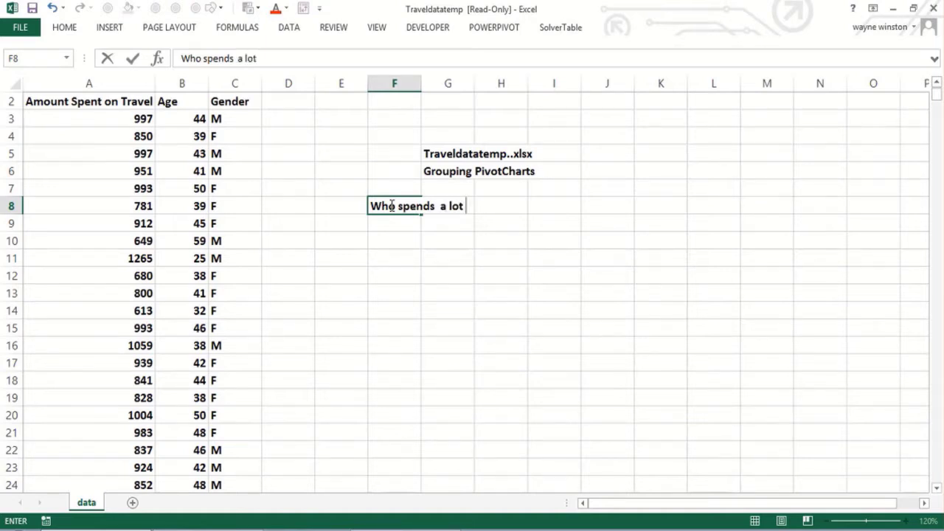
text( on treave)
key(BackSpace)
key(BackSpace)
key(BackSpace)
text(avel)
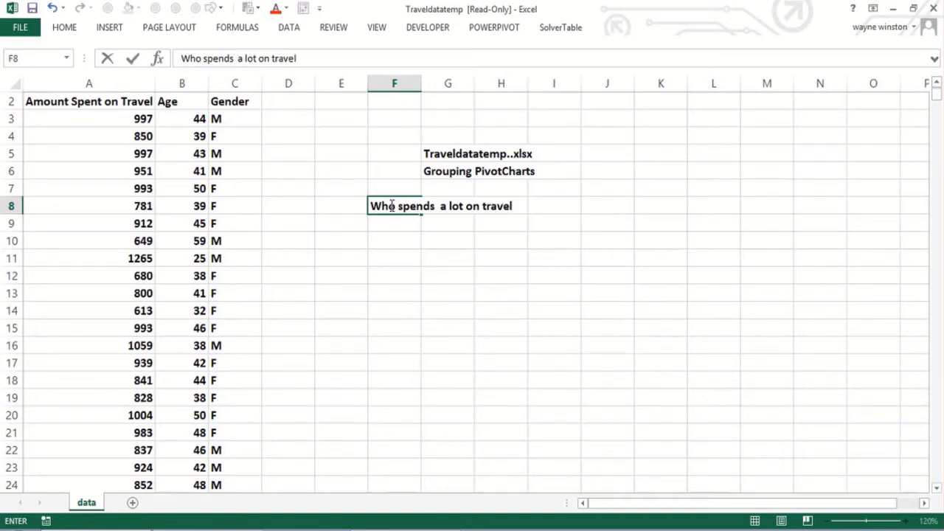
text(?)
key(Return)
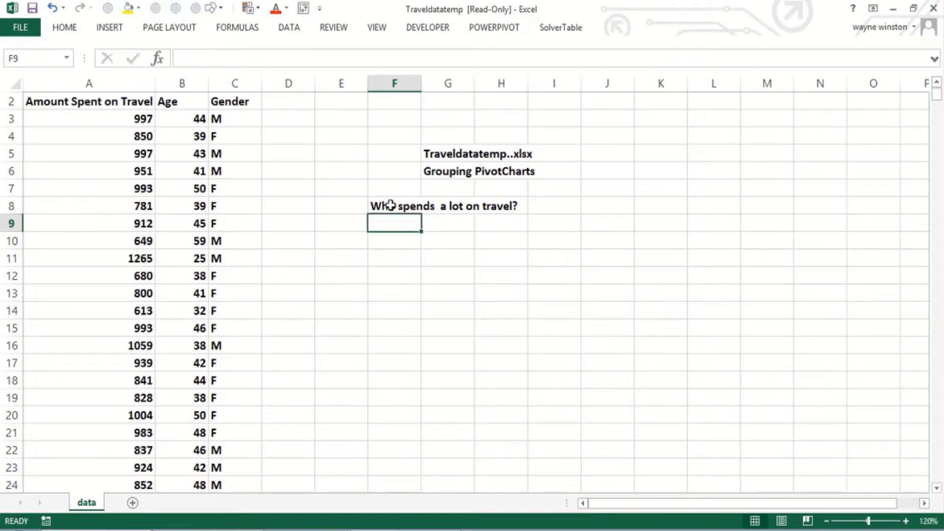
Step: Create a PivotTable on a new worksheet from the travel data range A2:C927
click(160, 166)
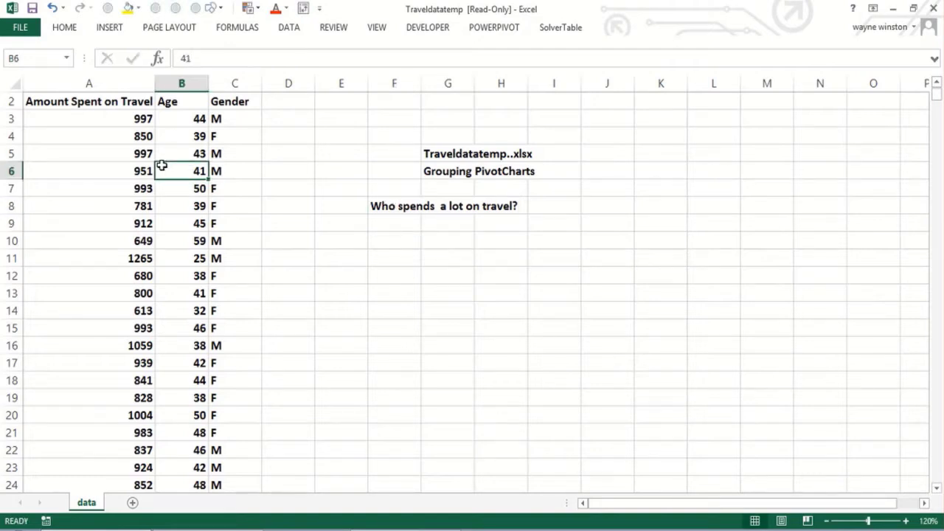
click(109, 27)
click(23, 63)
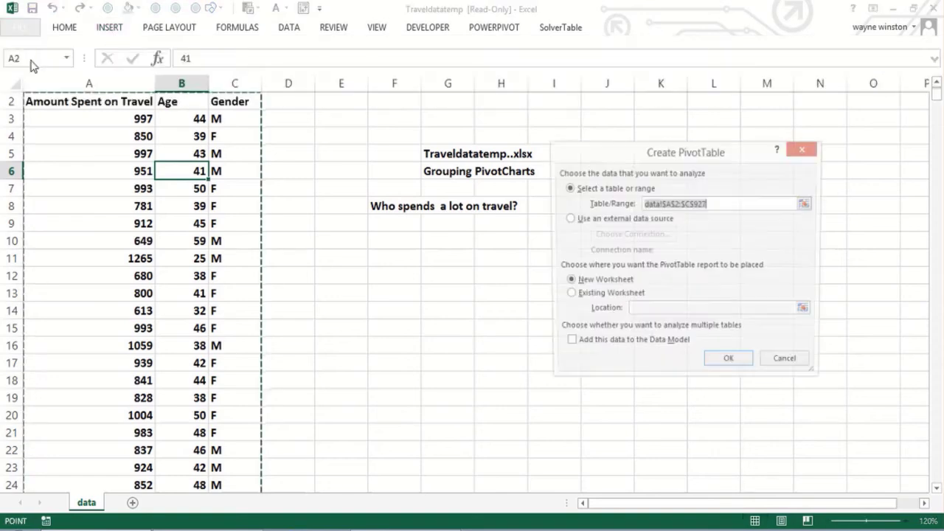
click(727, 361)
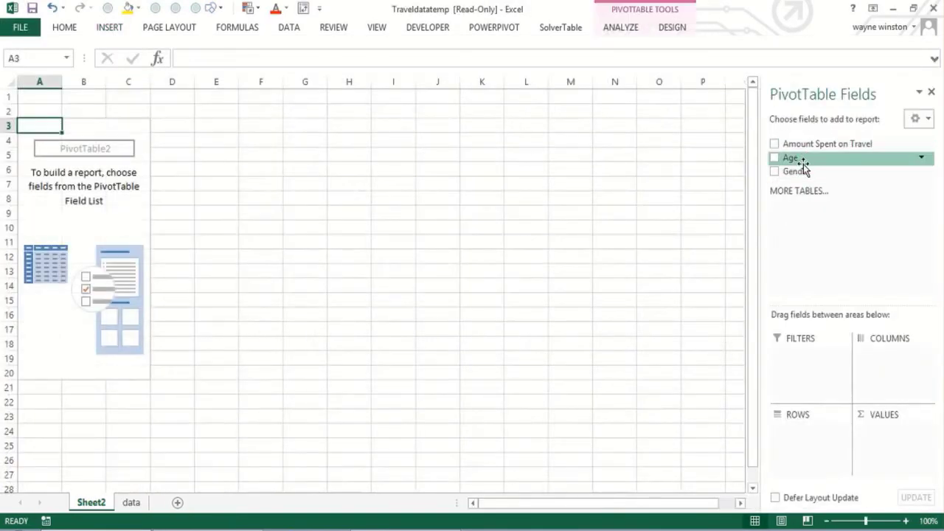
Step: Add Gender as the PivotTable's row field and Amount Spent on Travel as its value field
drag(798, 171, 800, 448)
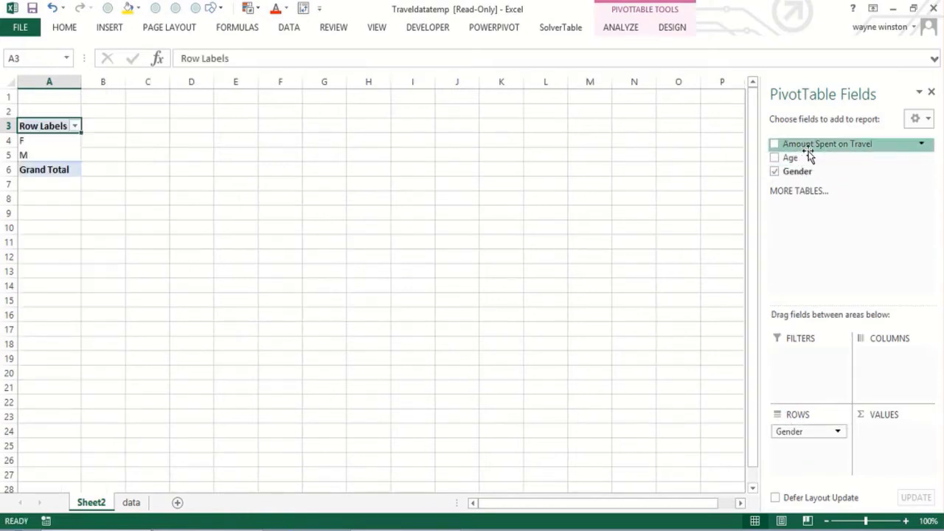
drag(809, 147, 916, 448)
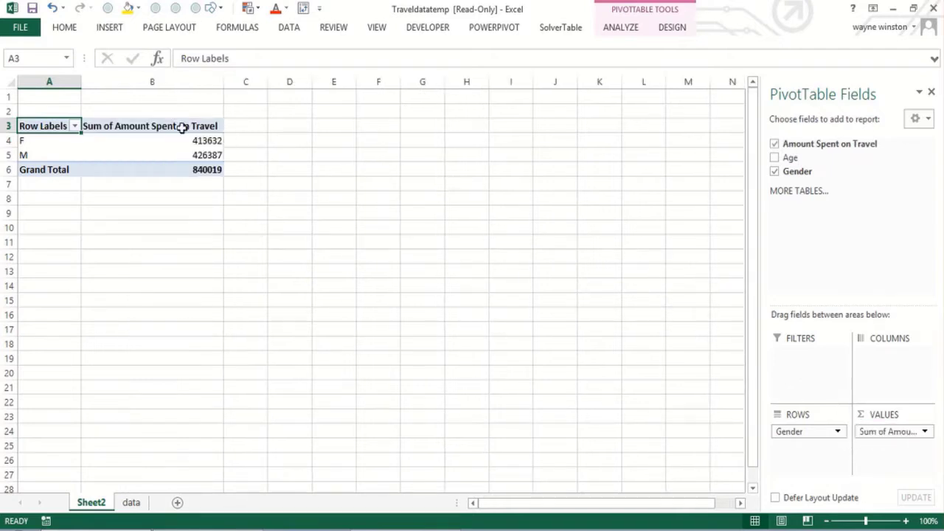
click(156, 135)
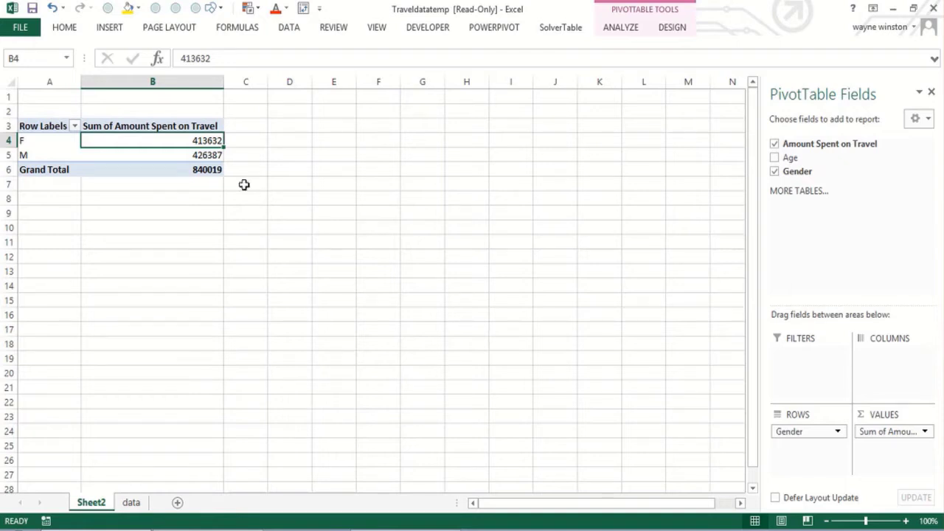
Step: Summarize the Amount Spent on Travel value field by Average
double_click(152, 126)
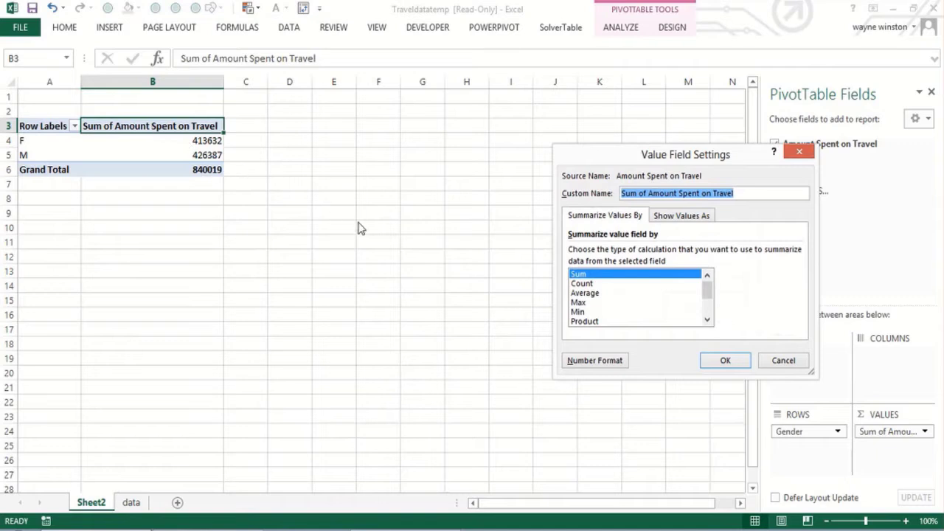
click(611, 294)
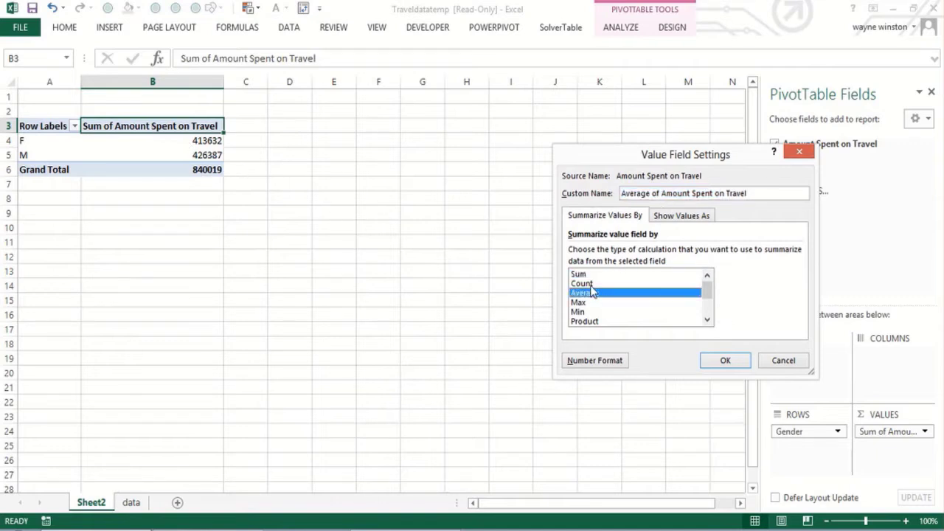
click(725, 360)
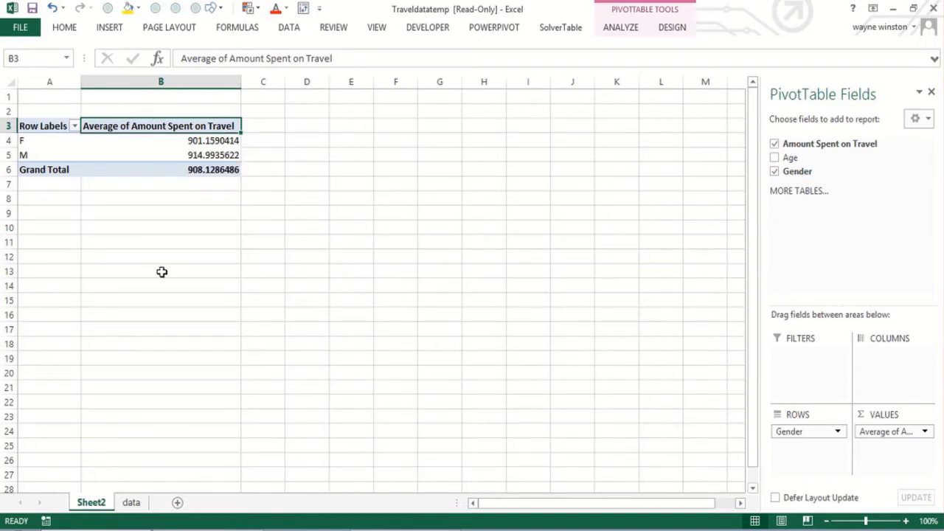
click(165, 157)
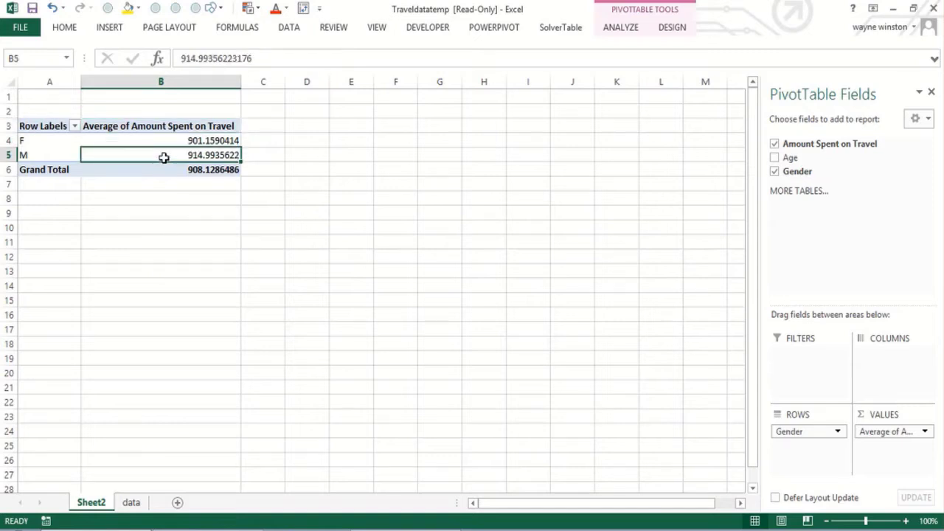
click(165, 198)
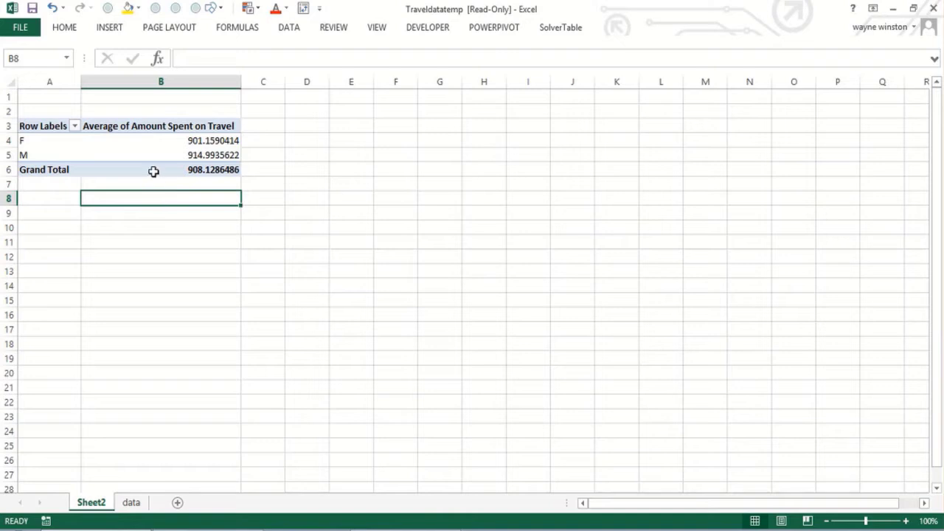
mouse_move(152, 166)
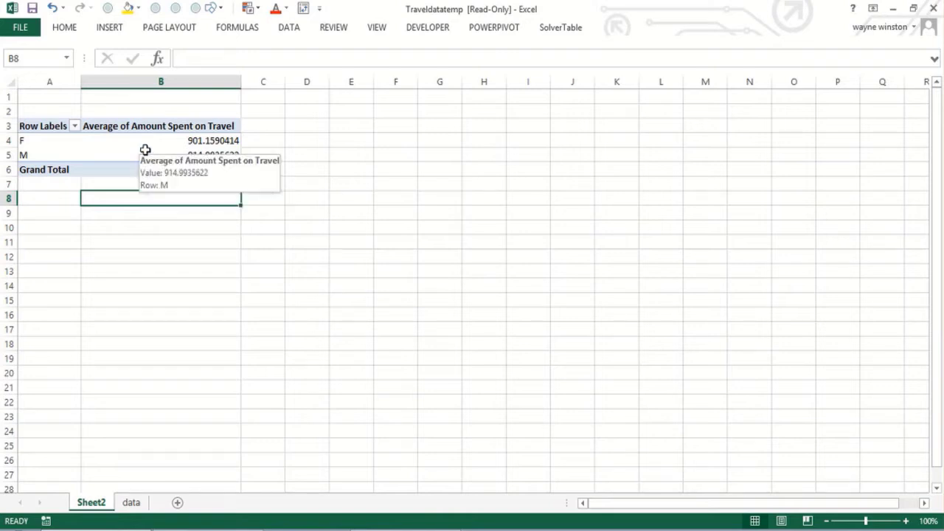
Step: Replace Gender with Age as the PivotTable's row field
click(145, 150)
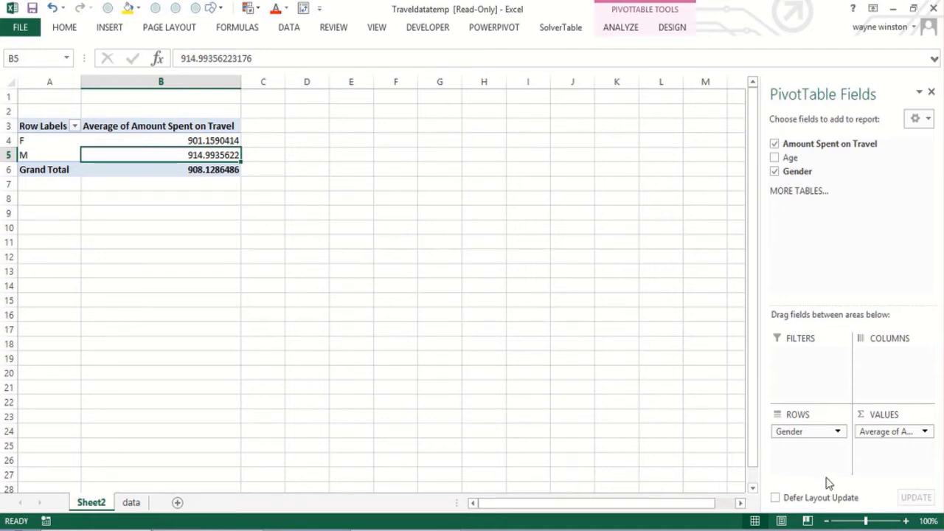
mouse_move(812, 438)
mouse_down()
mouse_move(801, 327)
mouse_move(836, 149)
mouse_move(843, 183)
mouse_move(801, 196)
mouse_move(781, 180)
mouse_move(814, 417)
mouse_move(798, 443)
mouse_up()
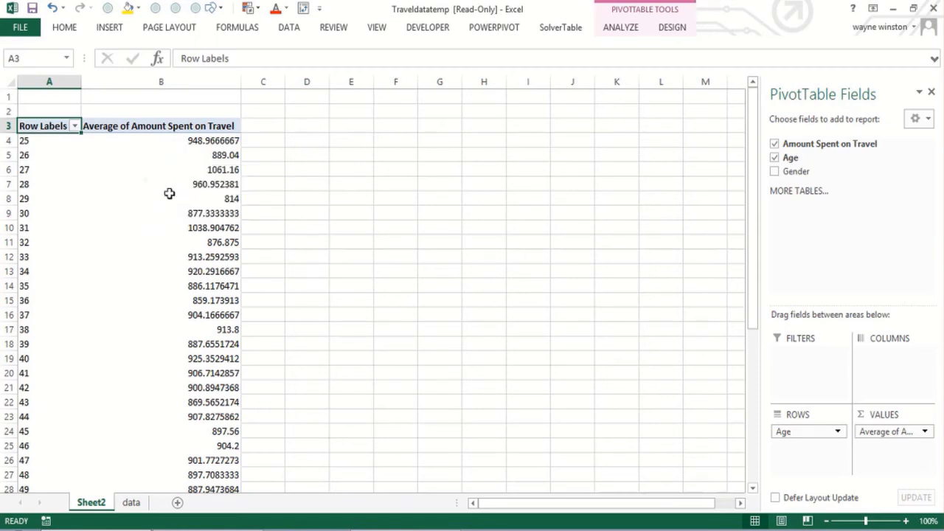
click(166, 198)
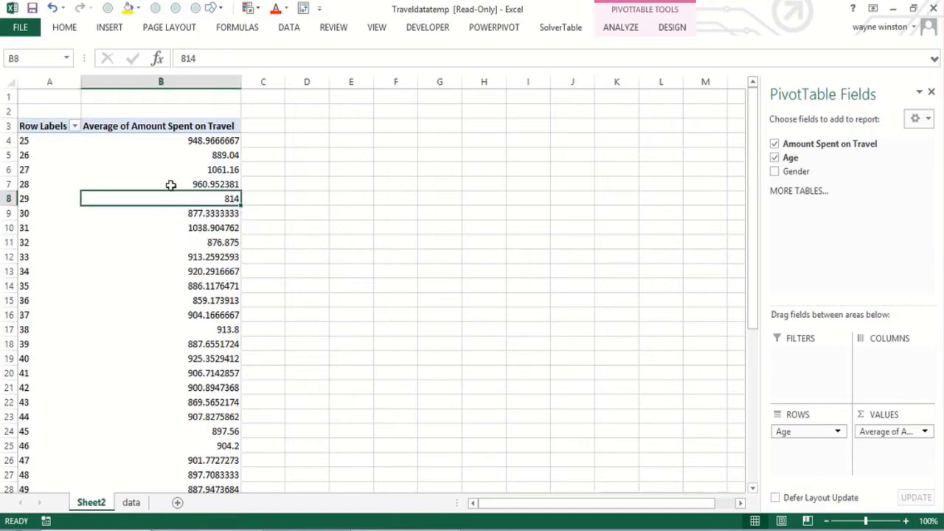
click(171, 185)
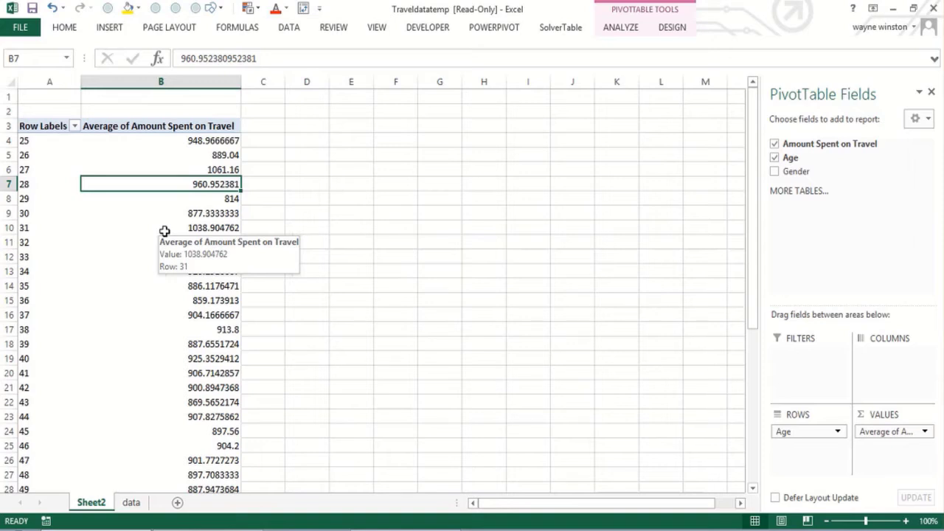
Step: Group the Age row labels from 25 to 64 in intervals of 10
click(45, 214)
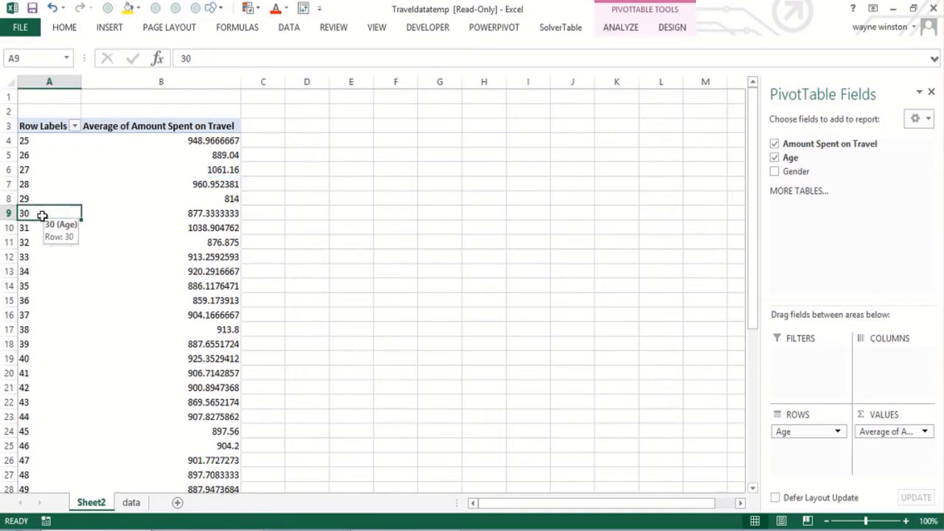
right_click(43, 217)
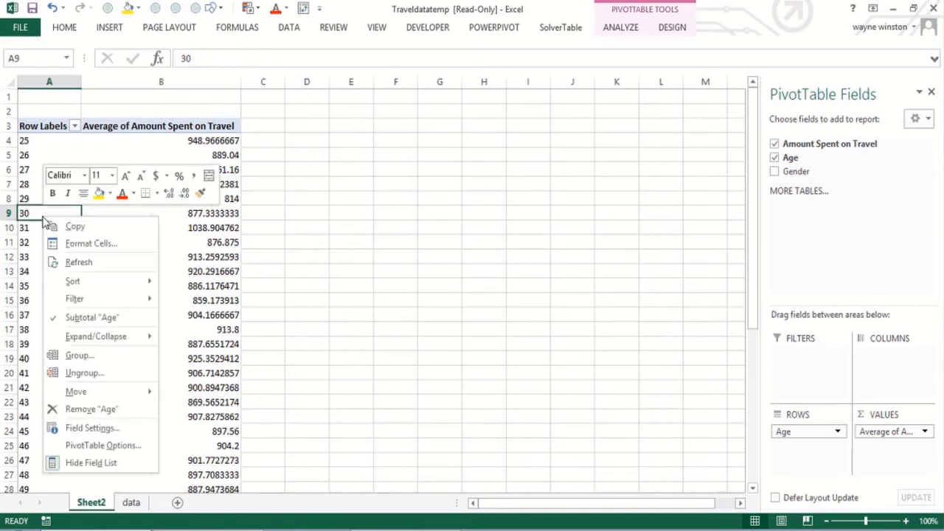
click(78, 355)
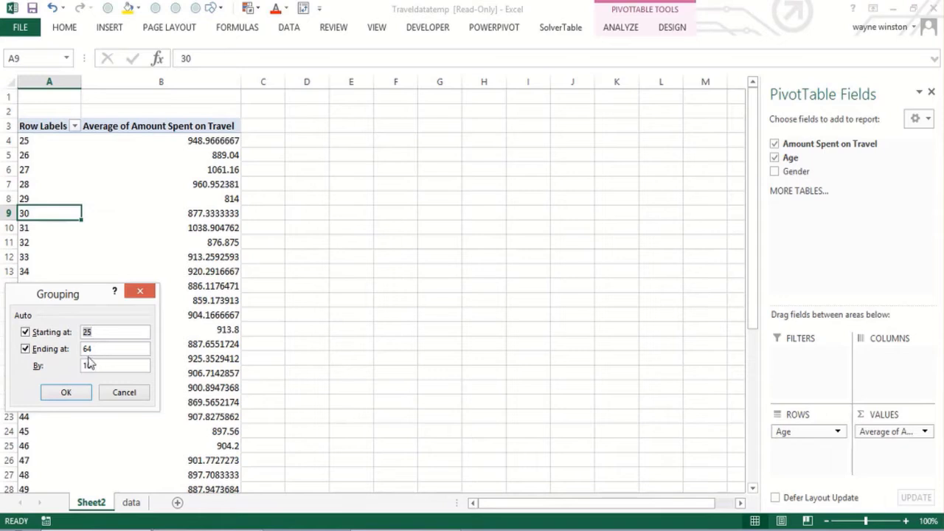
click(66, 393)
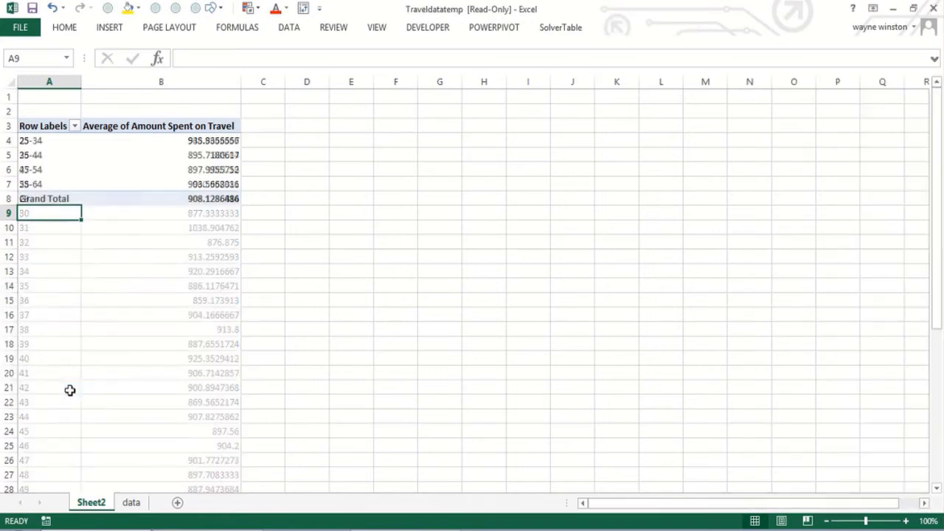
Step: Add Gender as the PivotTable's column field and compare the female and male averages for the youngest and oldest age groups
click(150, 143)
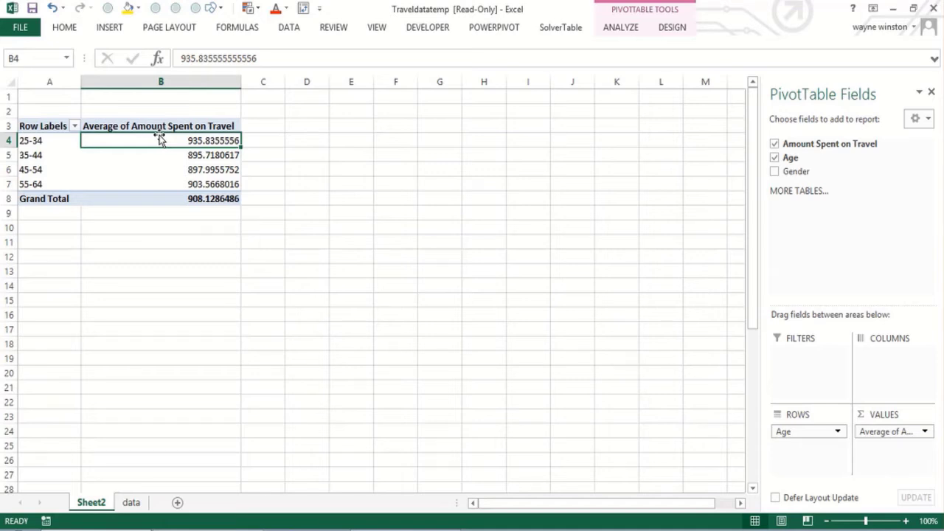
drag(802, 179, 881, 373)
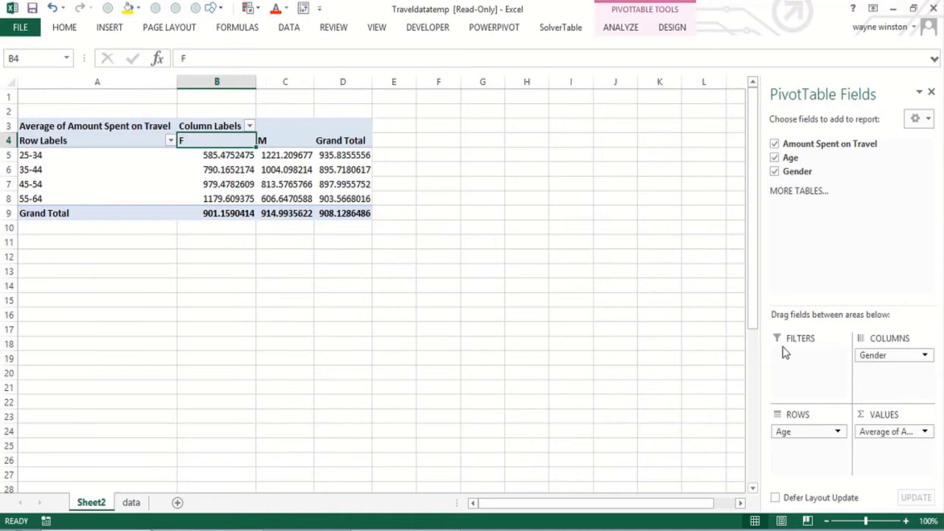
click(200, 154)
click(187, 197)
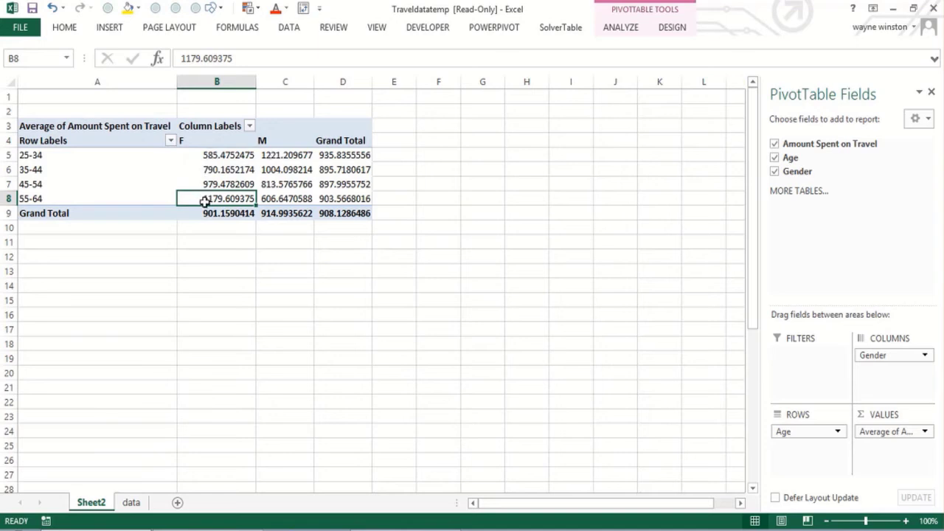
mouse_move(203, 201)
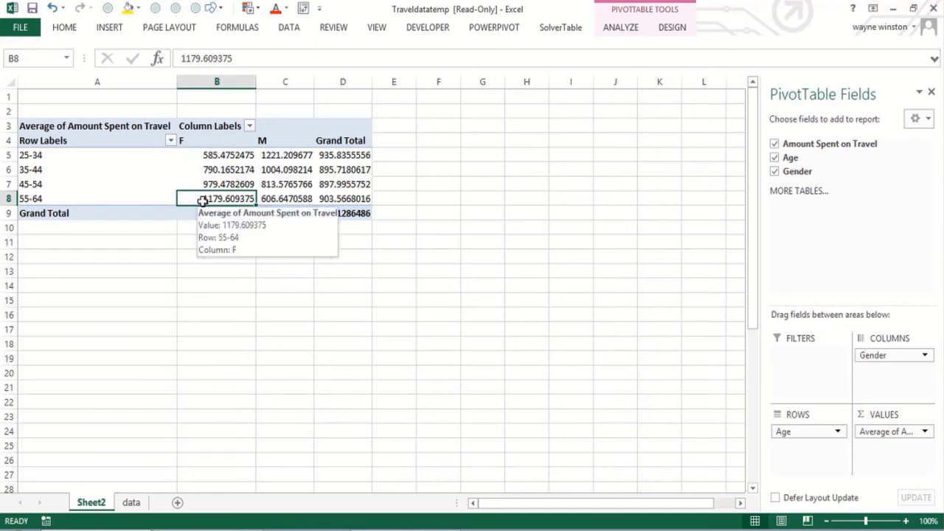
click(283, 157)
click(281, 195)
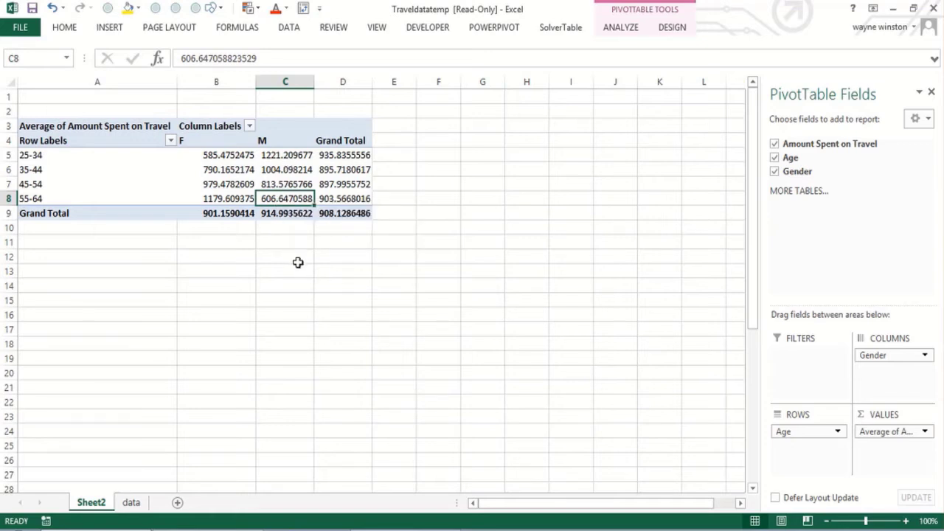
Step: Enter "Contact" in cell B13 and "Older women and younger men" in cell B14
click(209, 267)
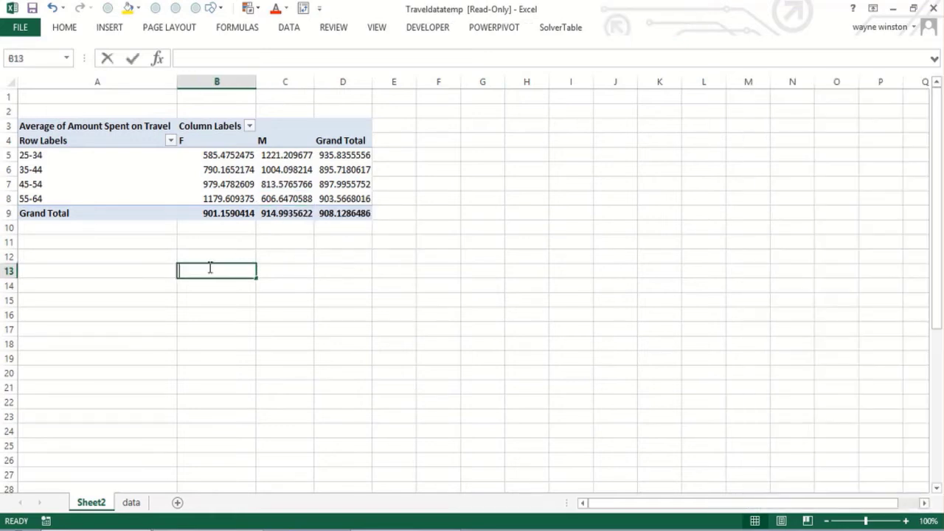
text(Cont)
key(BackSpace)
key(BackSpace)
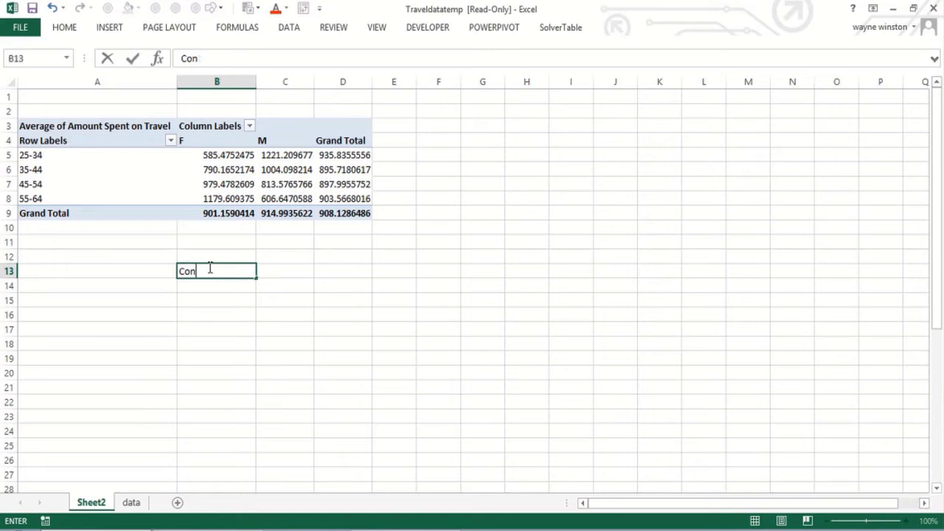
text(ntact)
scroll(209, 268, down, 1)
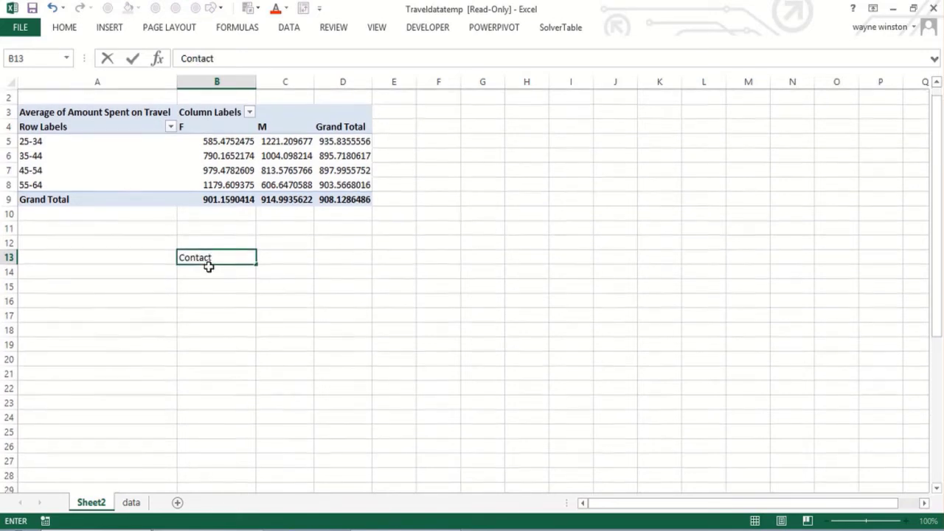
key(Return)
text(Ol)
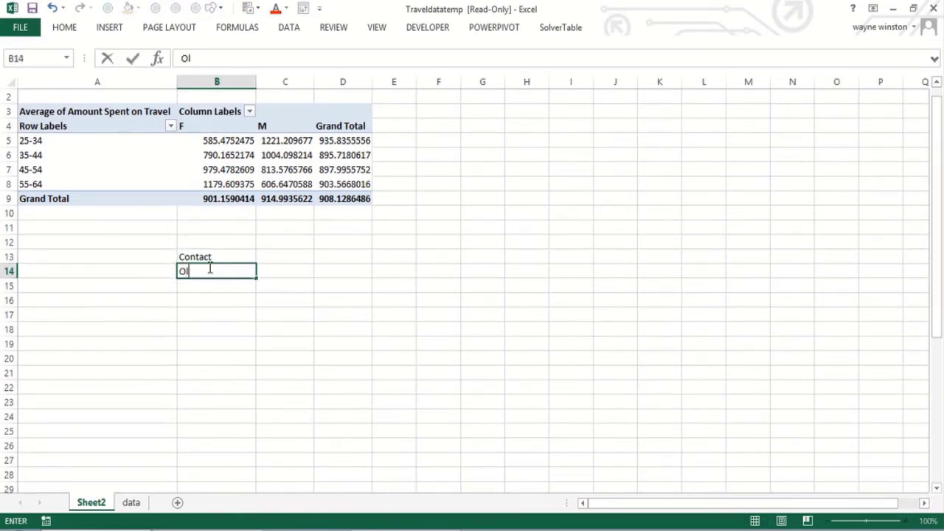
text(der women and)
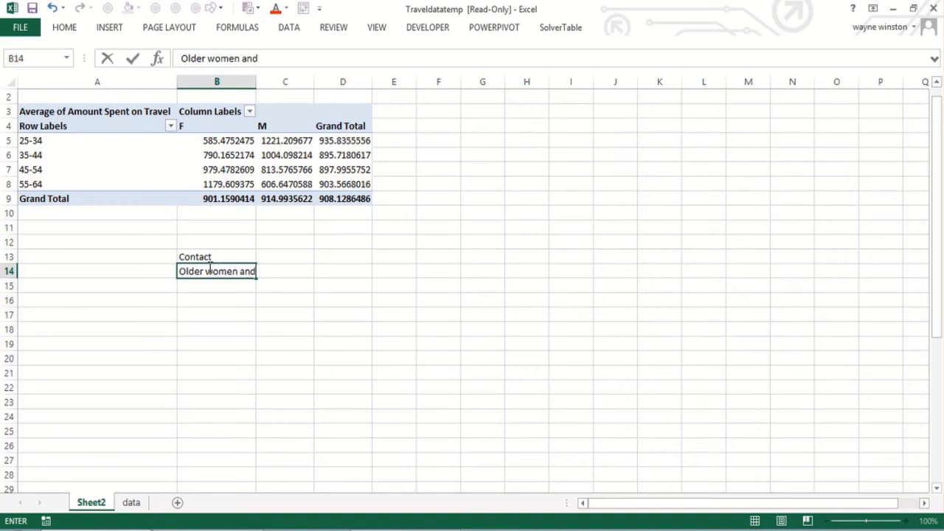
text( younger )
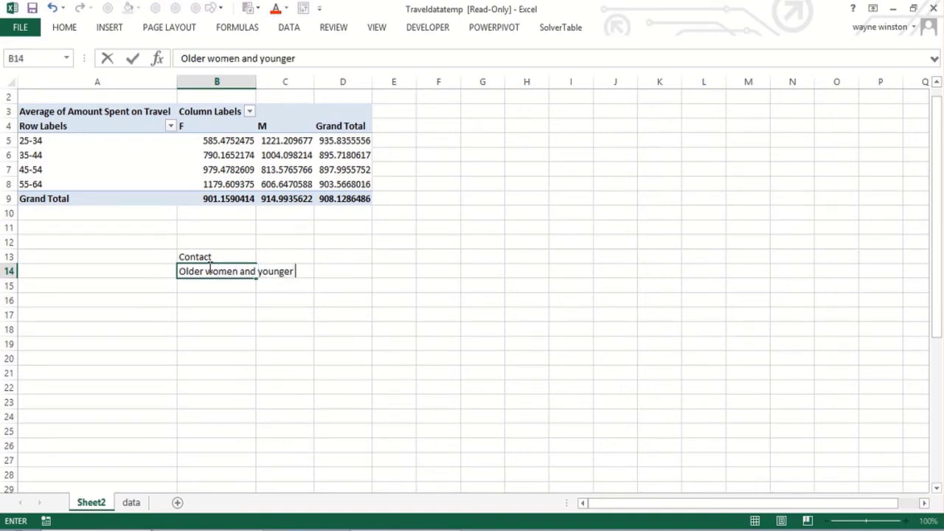
text(men)
key(Return)
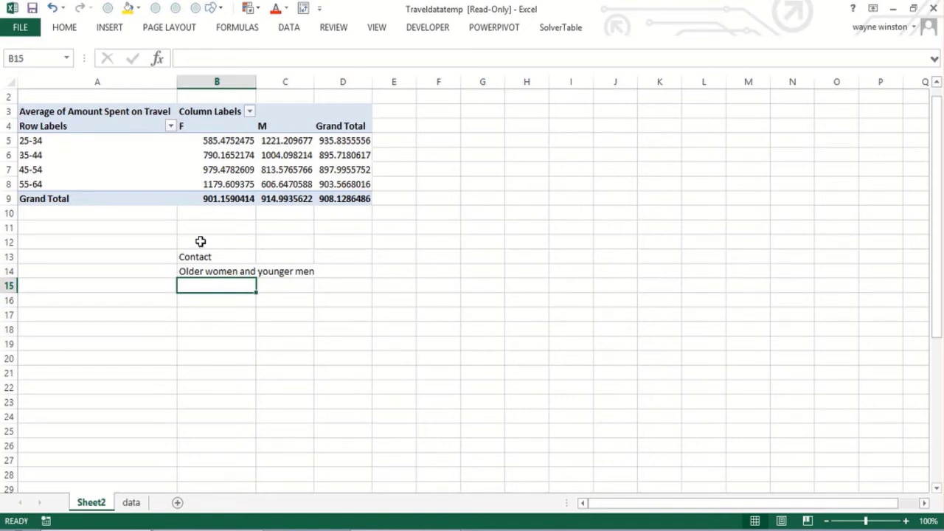
Step: Insert a Clustered Column PivotChart of the age and gender averages and place it below the PivotTable, beside the typed notes
click(216, 143)
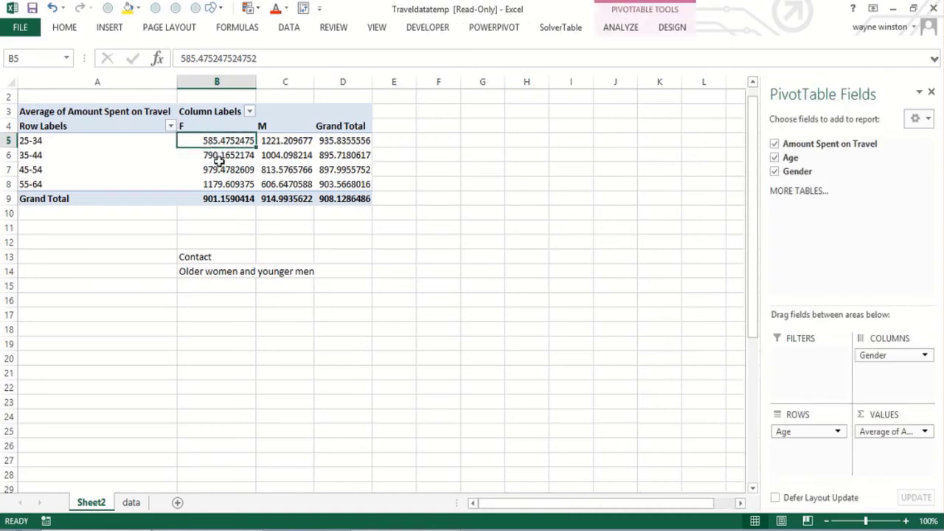
click(219, 163)
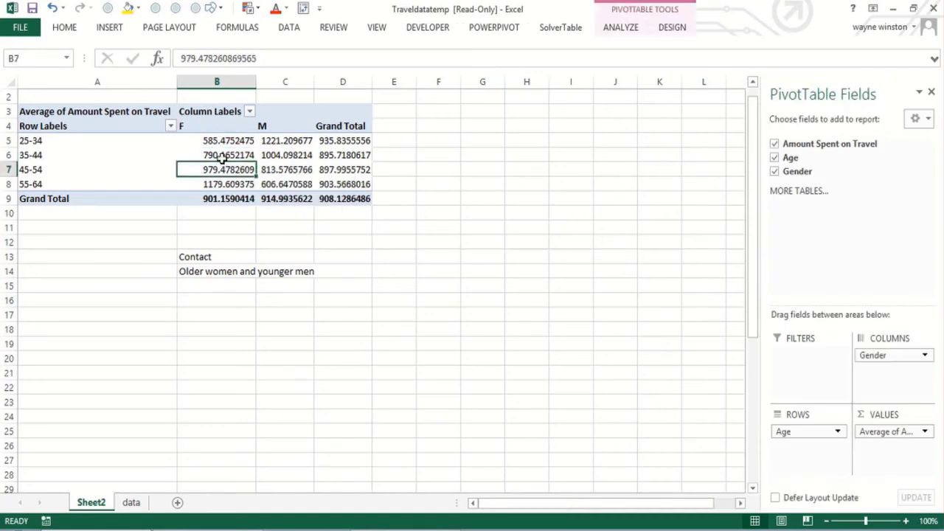
click(222, 158)
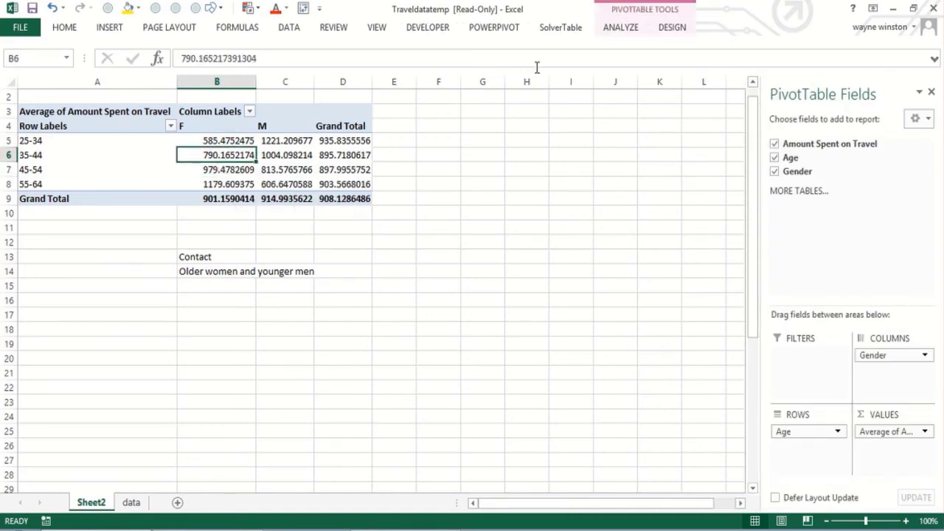
click(622, 29)
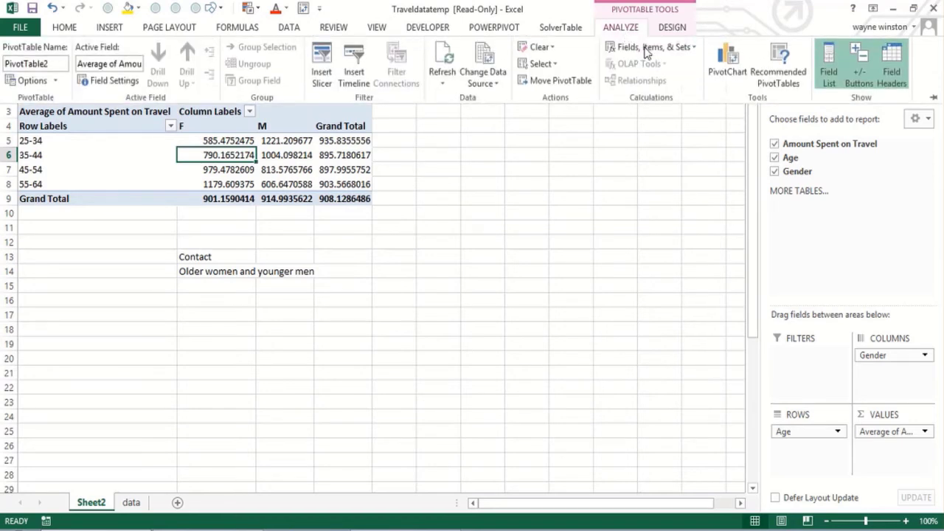
click(729, 74)
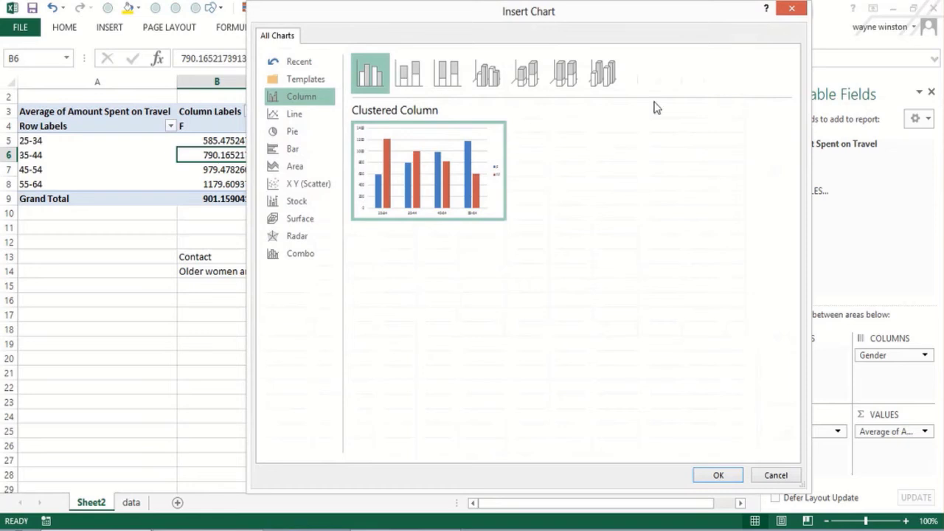
click(719, 476)
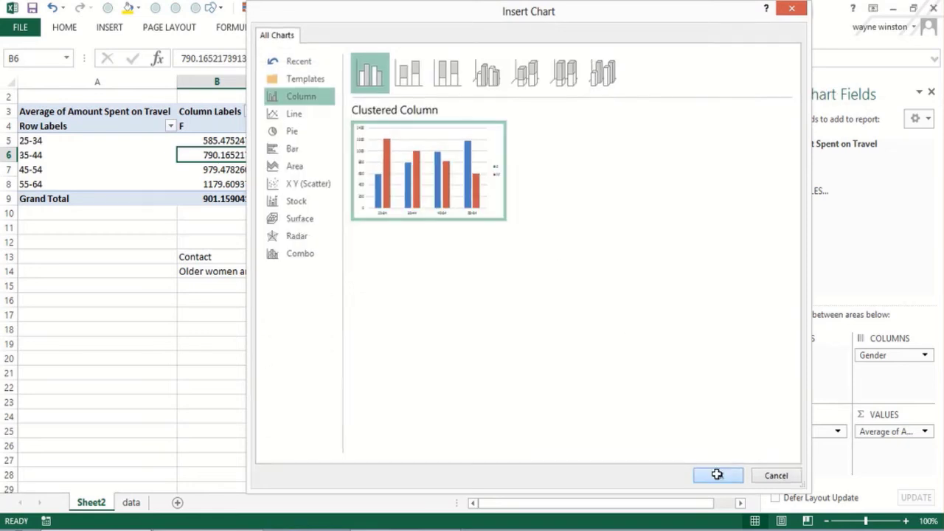
drag(456, 217, 560, 250)
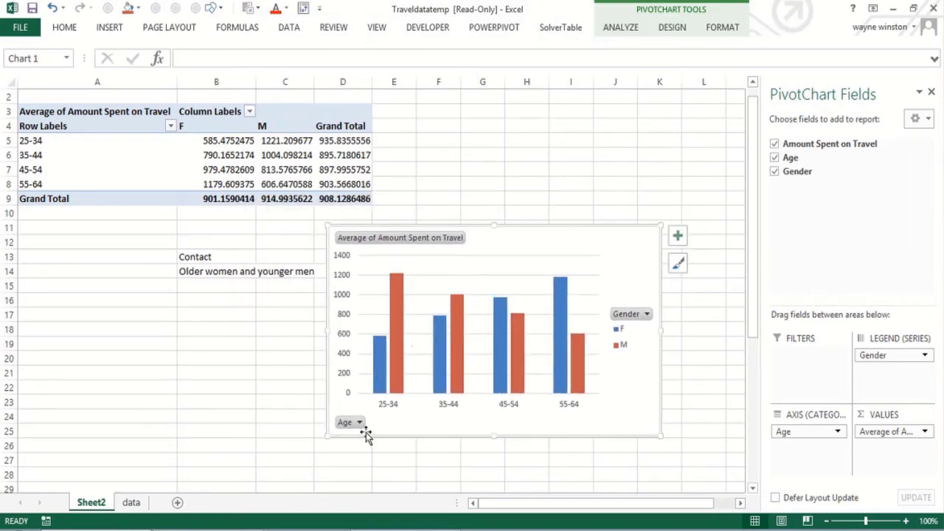
Step: Change the PivotChart's type to Stacked Column
mouse_move(398, 353)
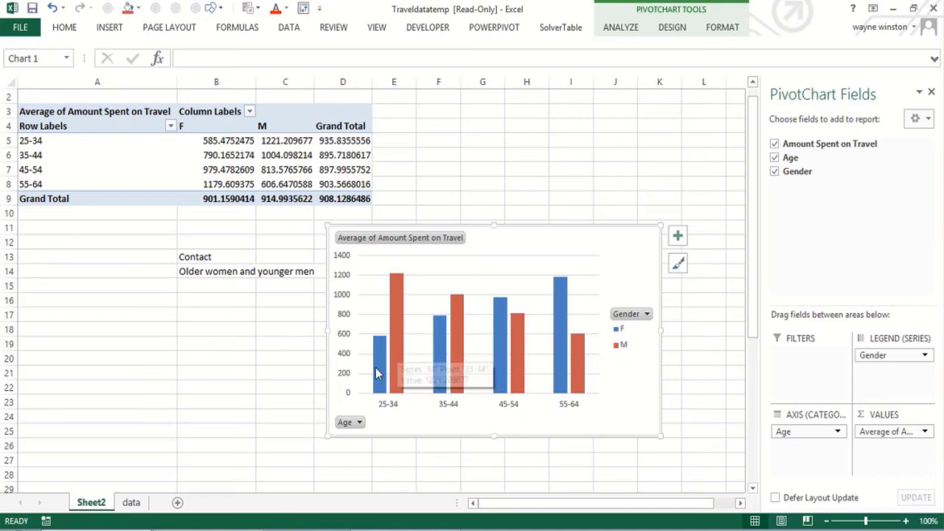
mouse_move(376, 372)
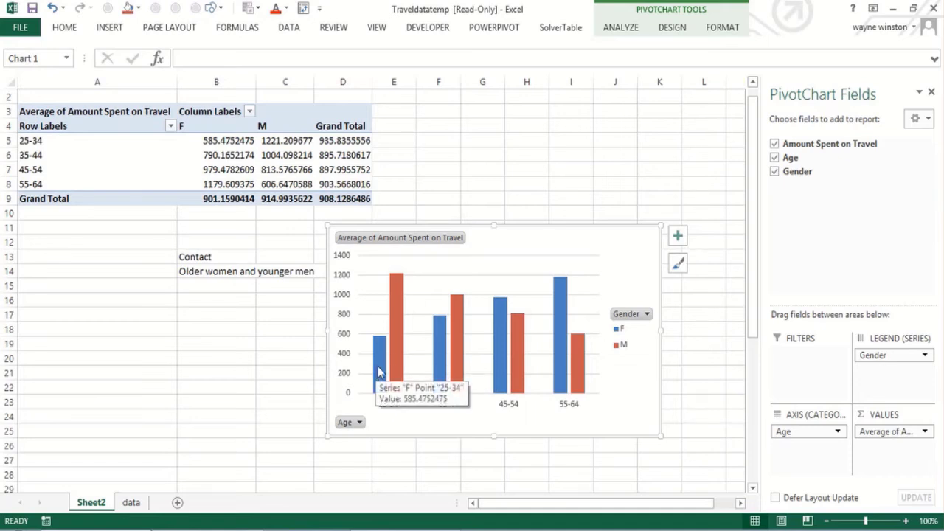
mouse_move(402, 301)
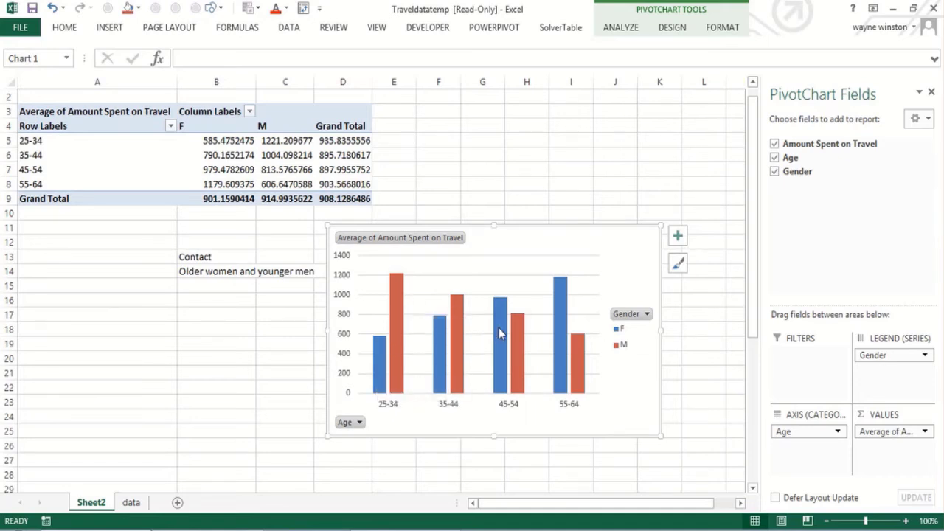
mouse_move(576, 354)
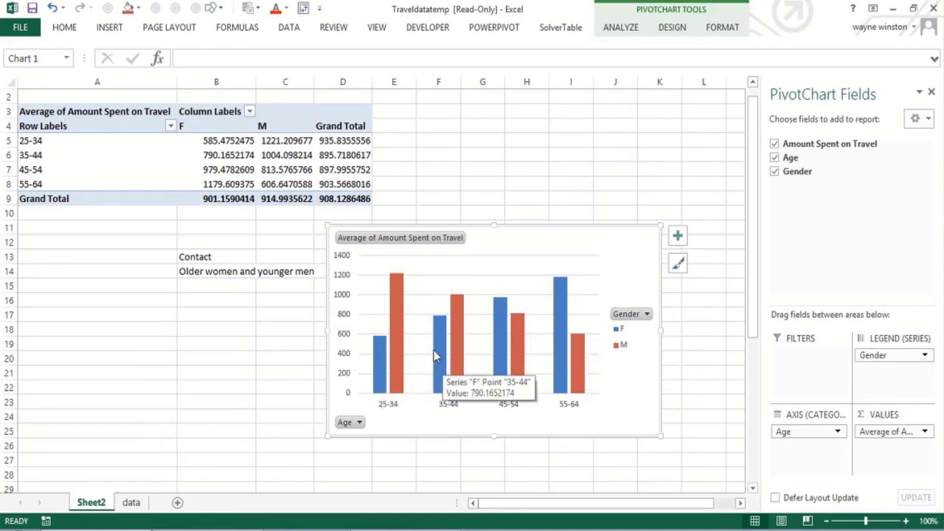
right_click(506, 251)
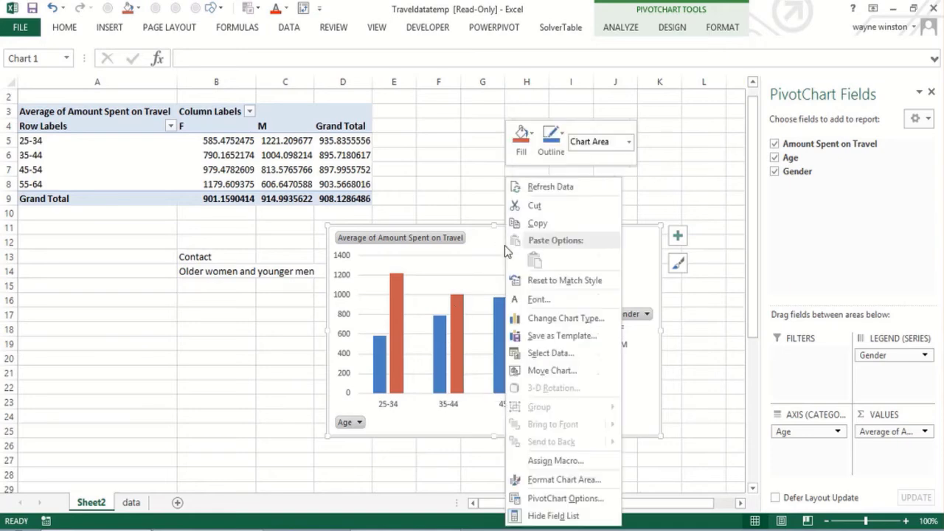
click(546, 319)
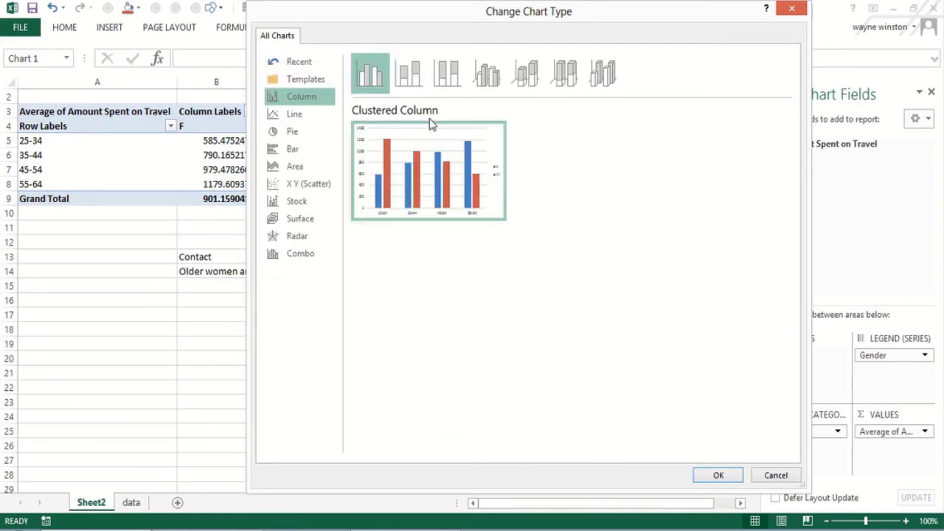
click(411, 74)
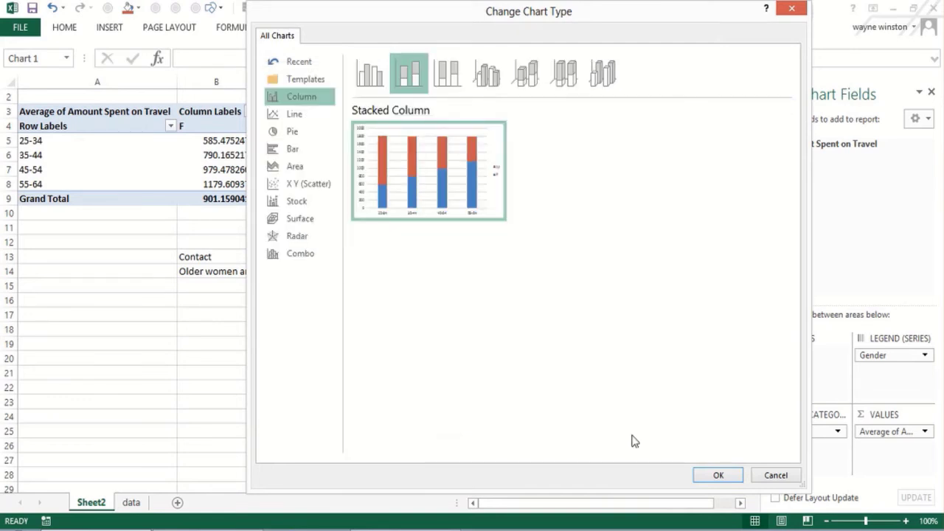
click(718, 476)
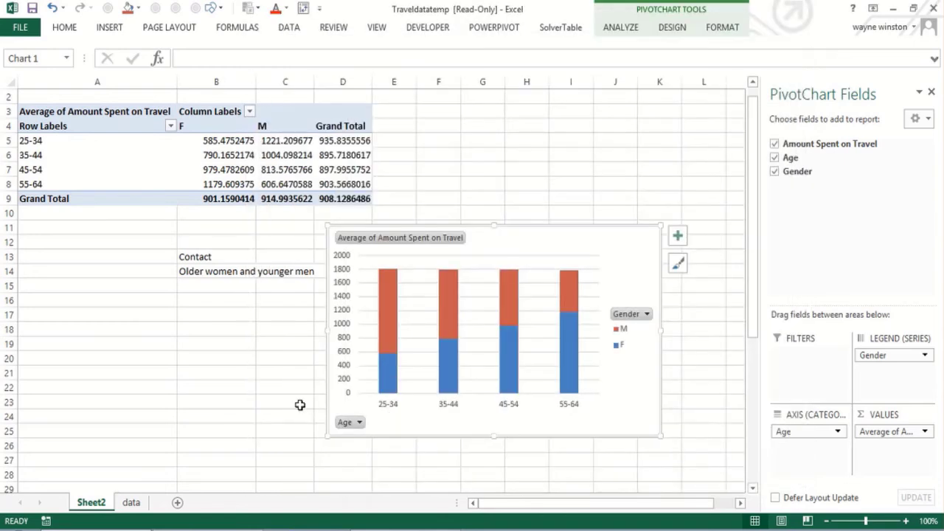
click(242, 327)
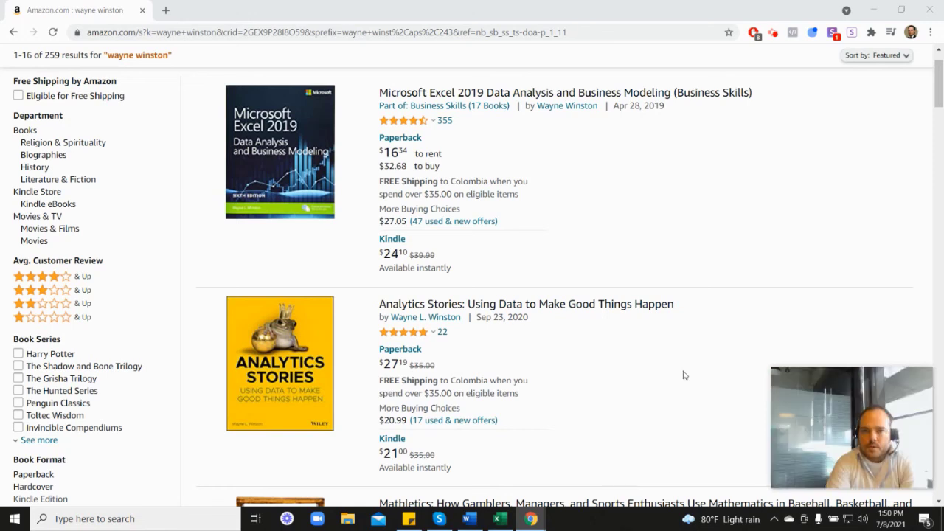
Step: Switch to the Amazon search results in the browser and look through the author's listed books, including Marketing Analytics
mouse_move(404, 128)
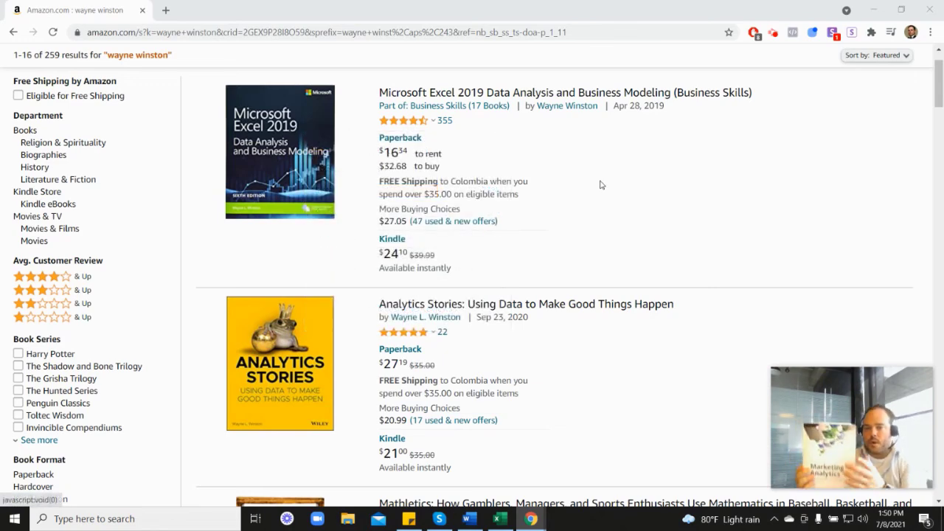
scroll(870, 300, down, 6)
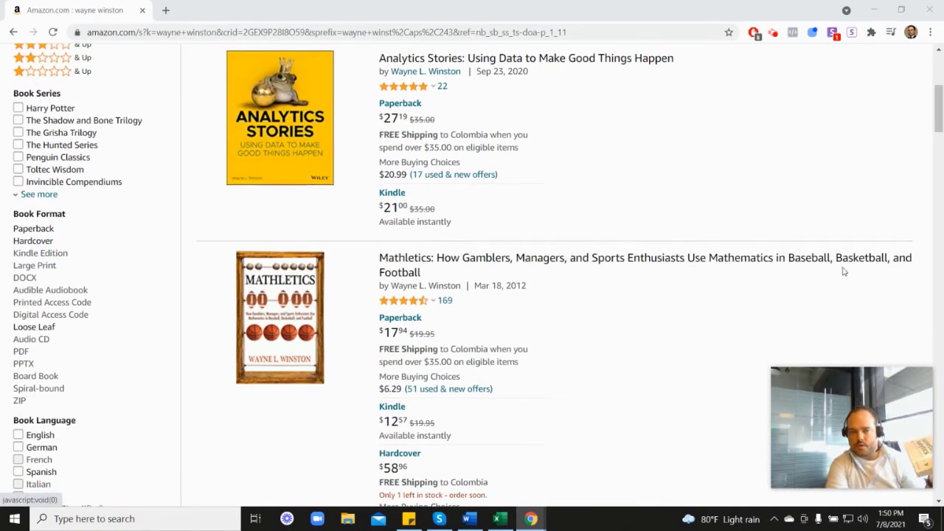
scroll(426, 358, down, 1)
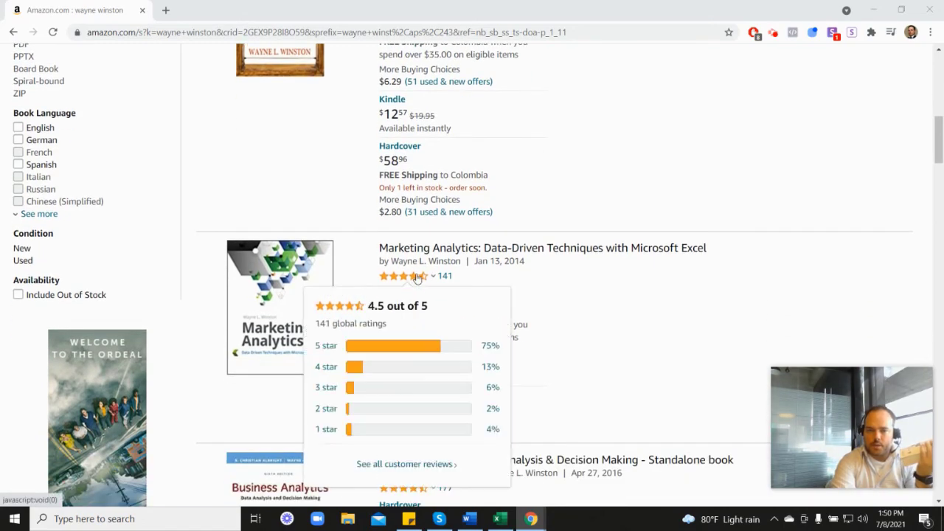
scroll(549, 280, up, 3)
scroll(549, 280, up, 3)
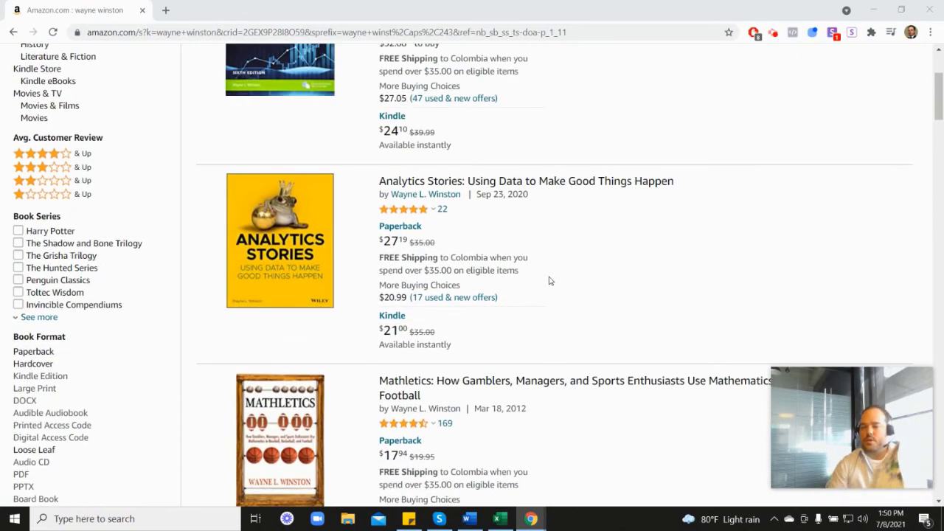